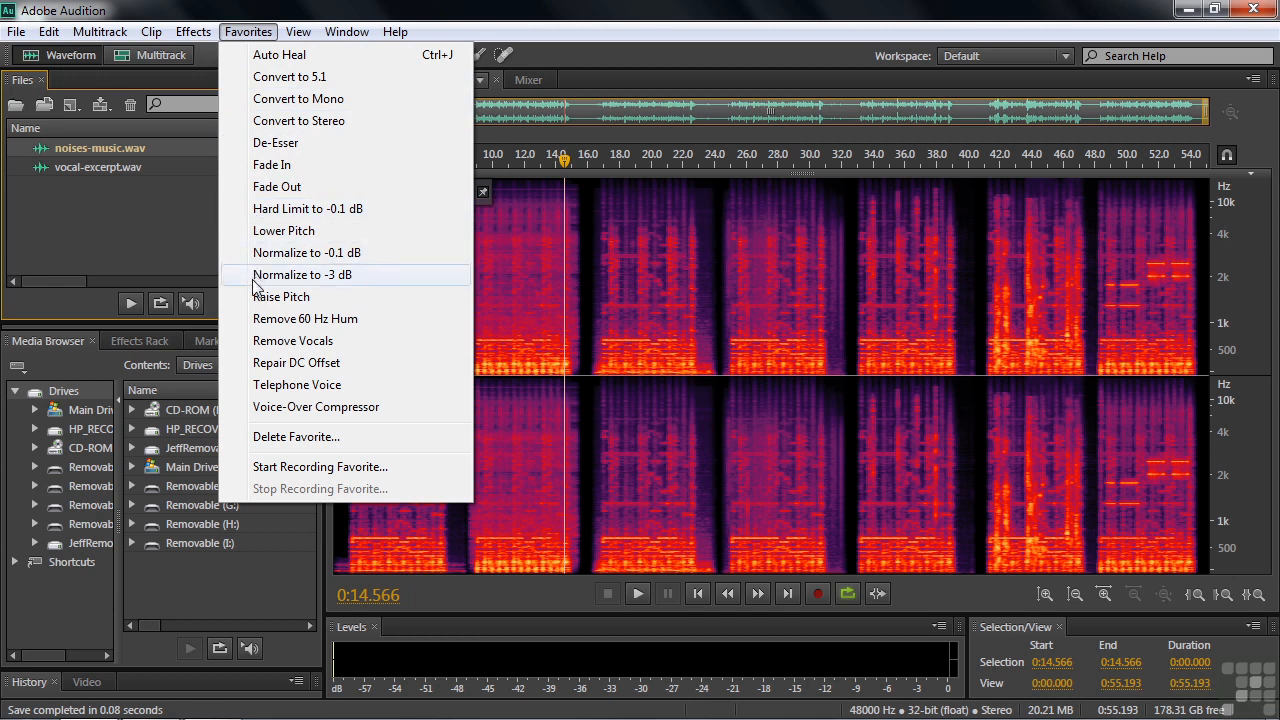
click(89, 240)
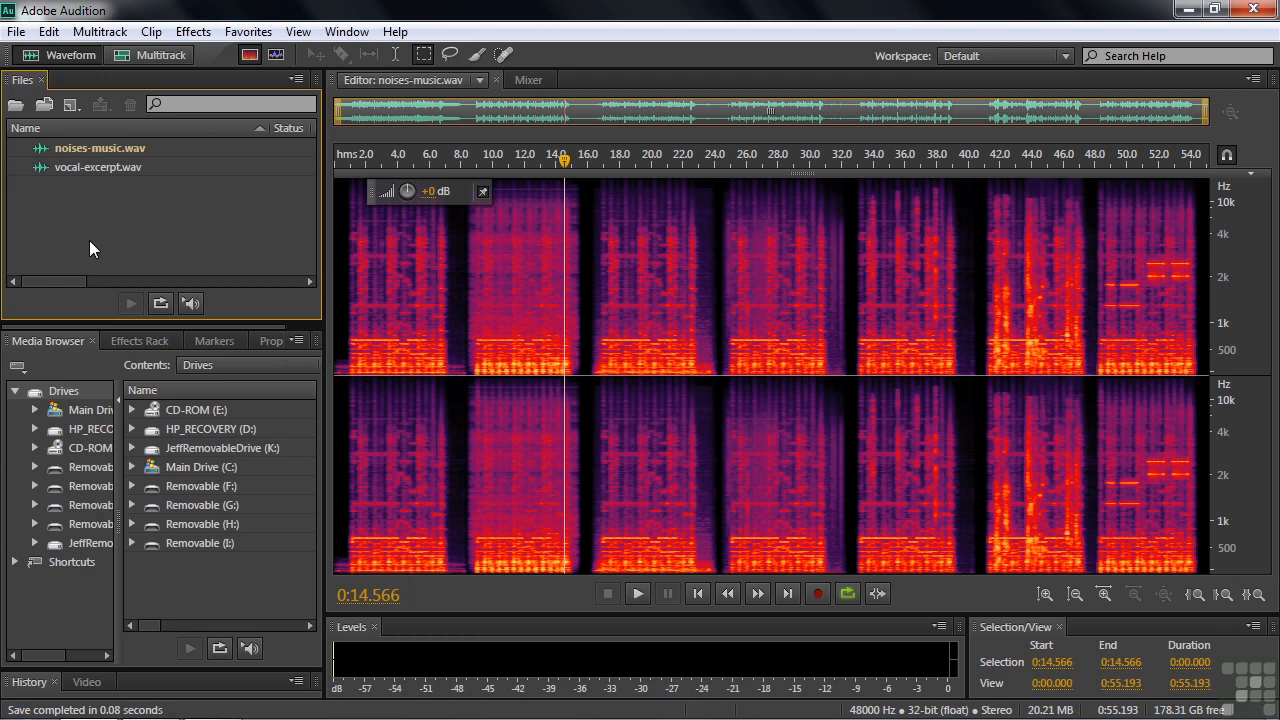
double_click(106, 208)
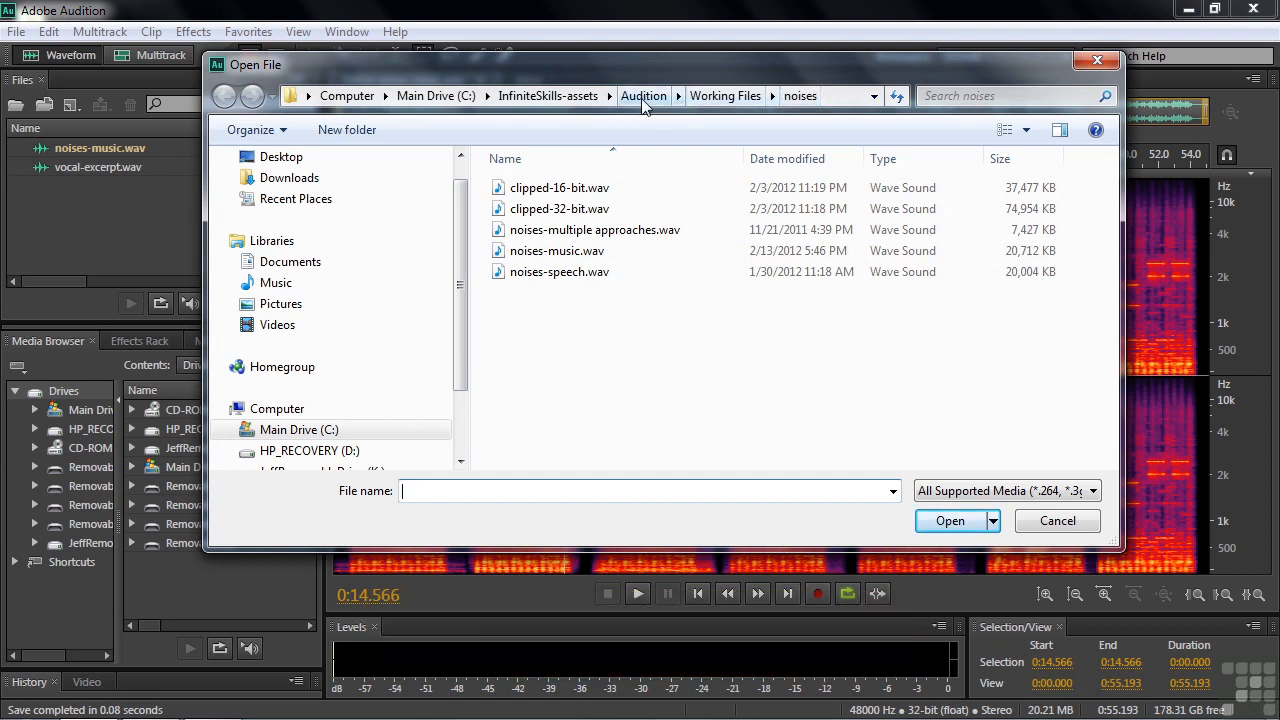
click(720, 97)
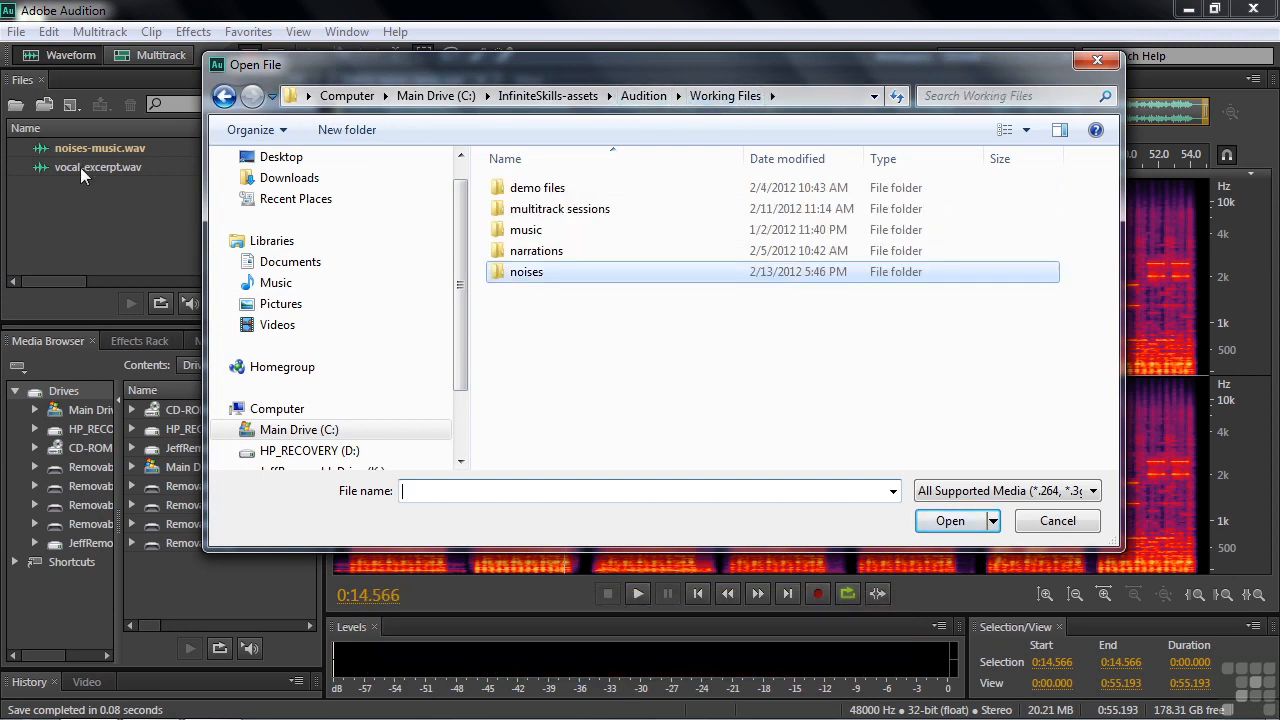
double_click(508, 229)
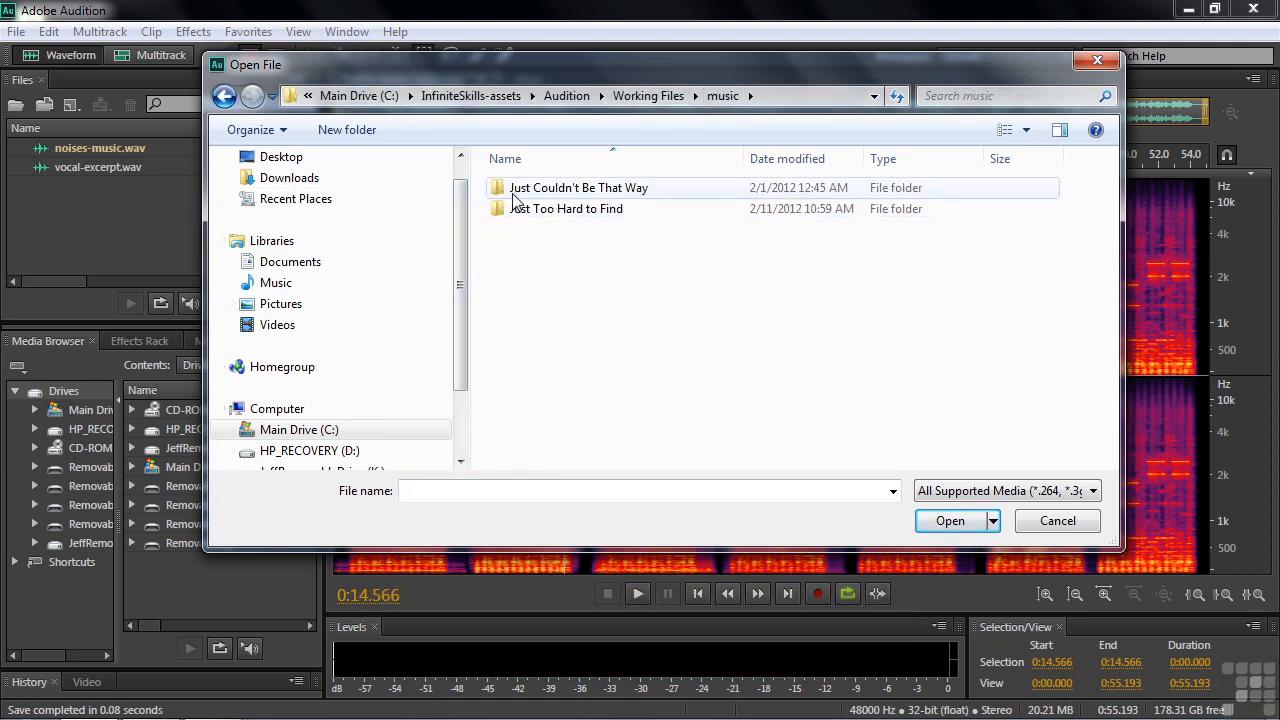
double_click(515, 188)
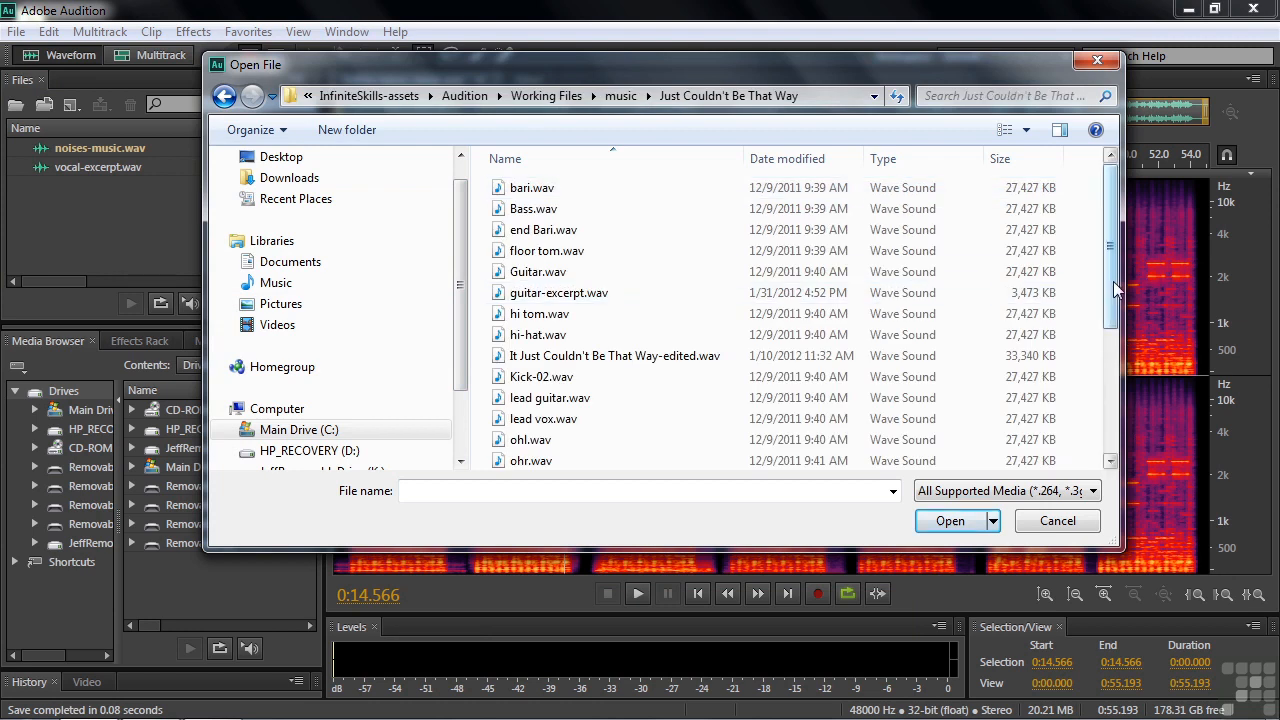
drag(1113, 280, 1110, 447)
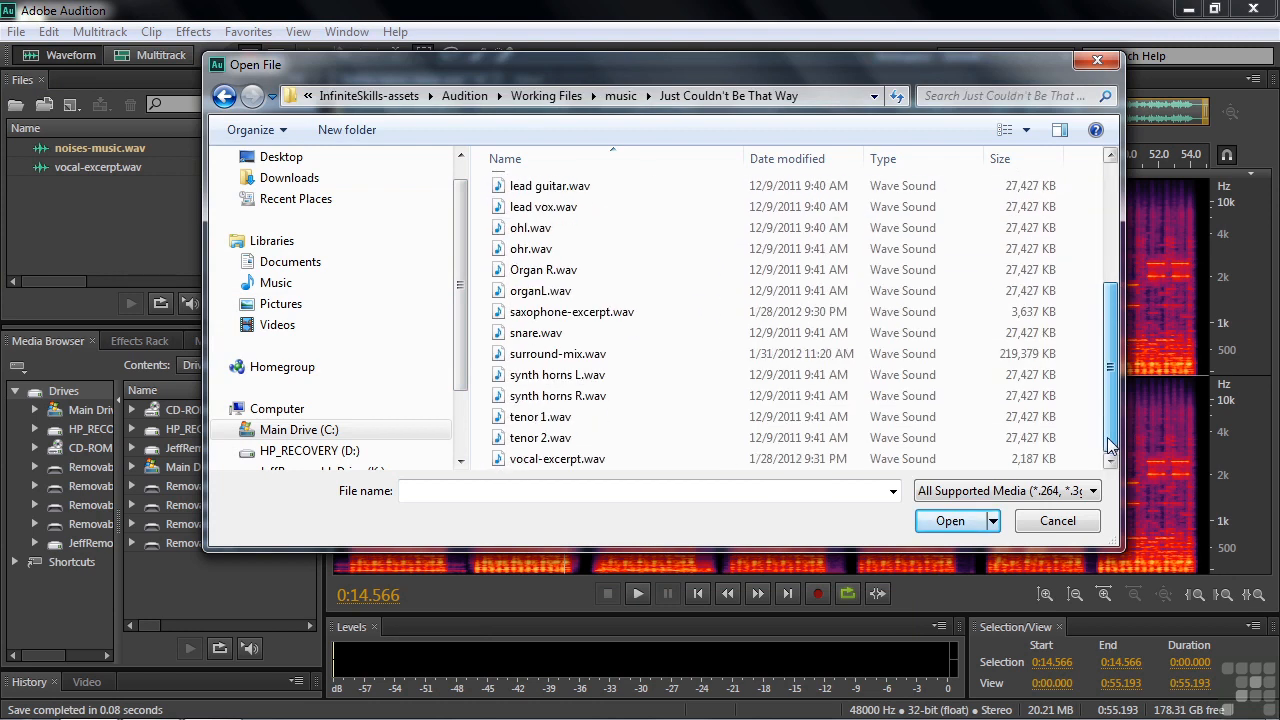
click(1057, 519)
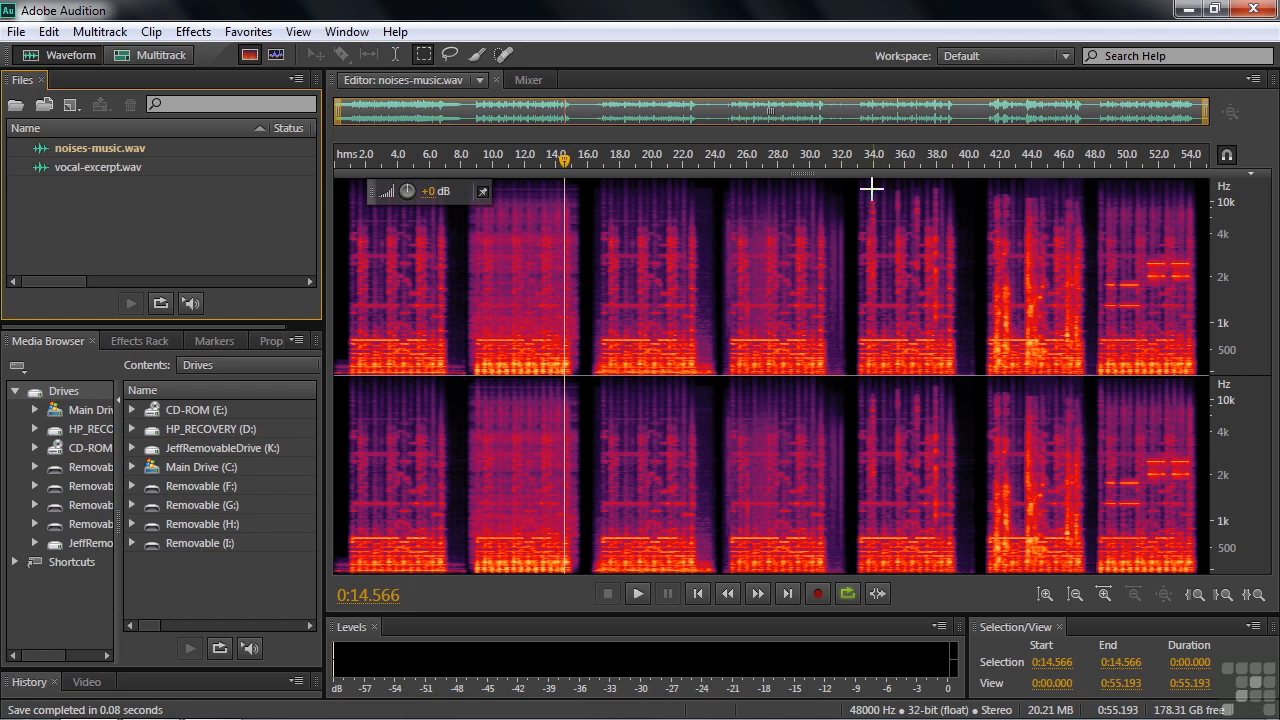
Zoom into the section from about 32 to 40 seconds and play it back from about 32.8 seconds to listen.
click(852, 157)
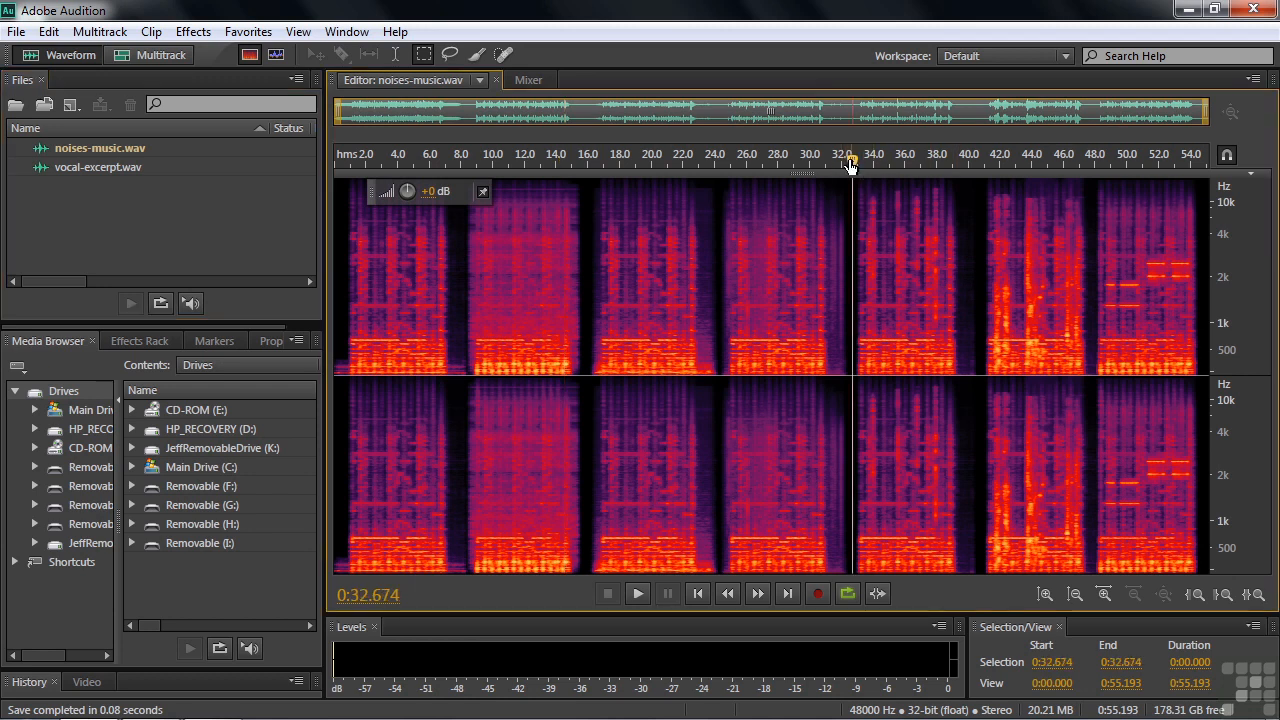
drag(845, 178, 969, 217)
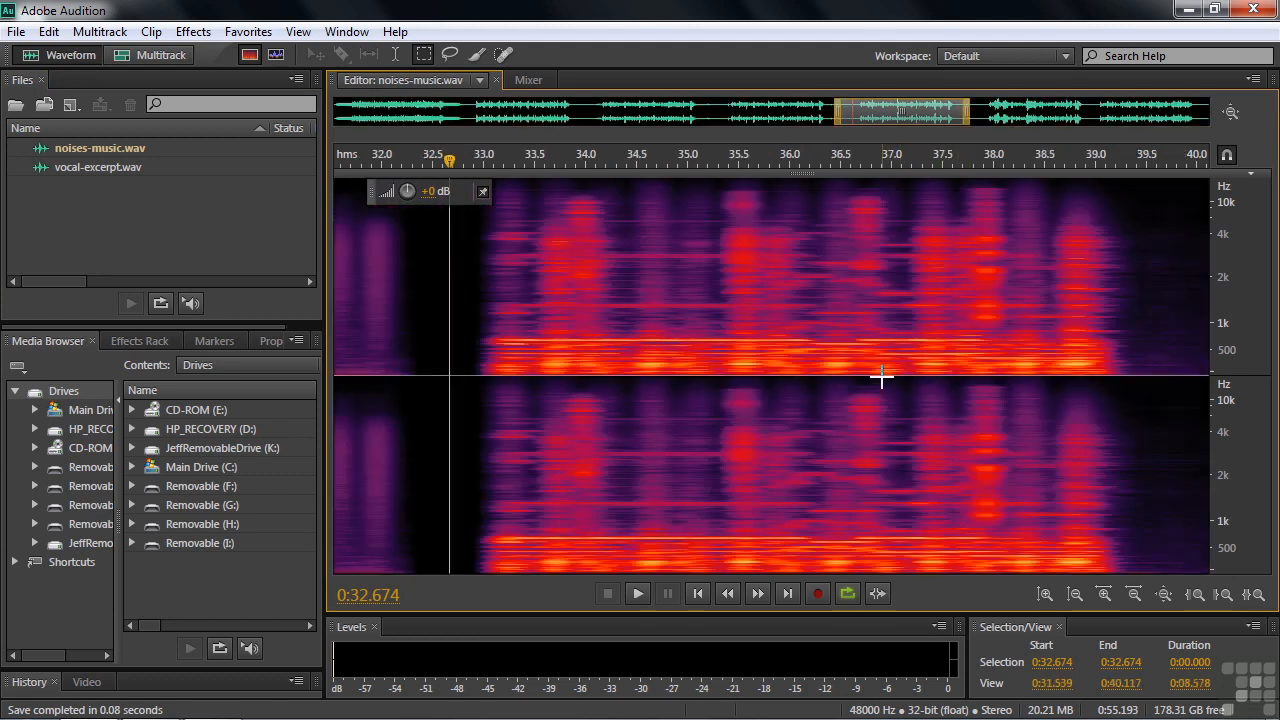
click(463, 349)
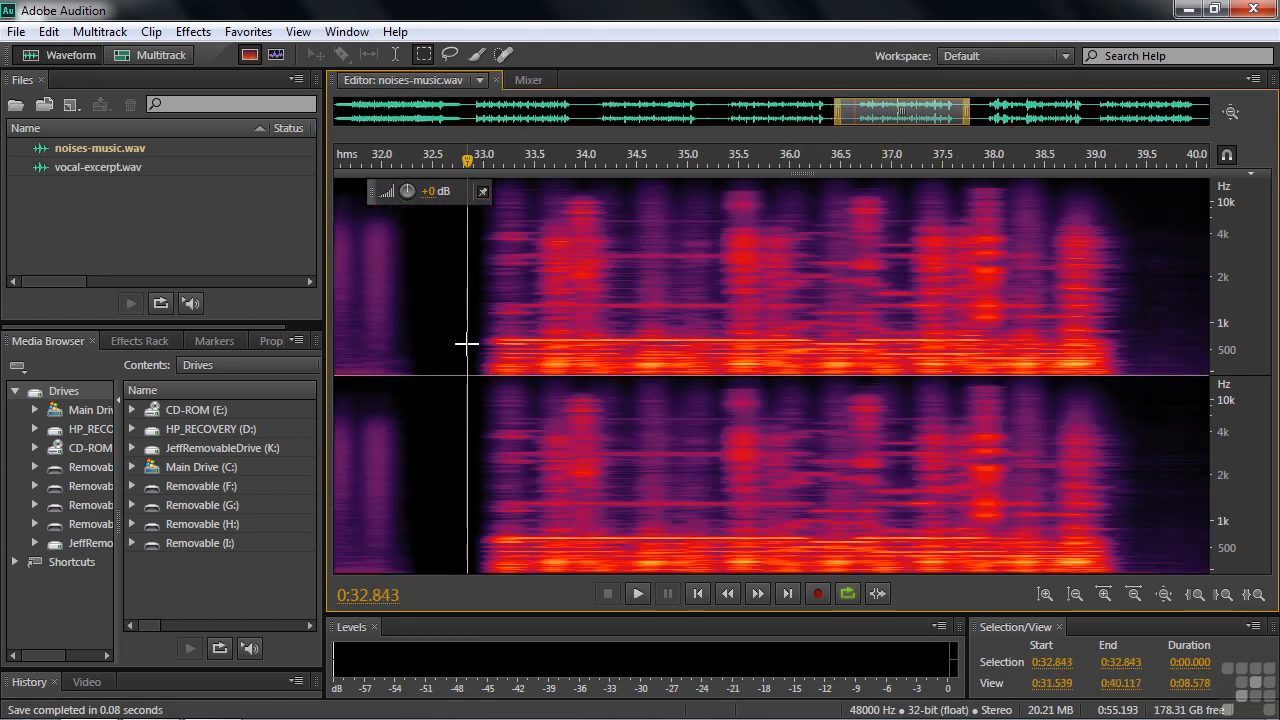
key(space)
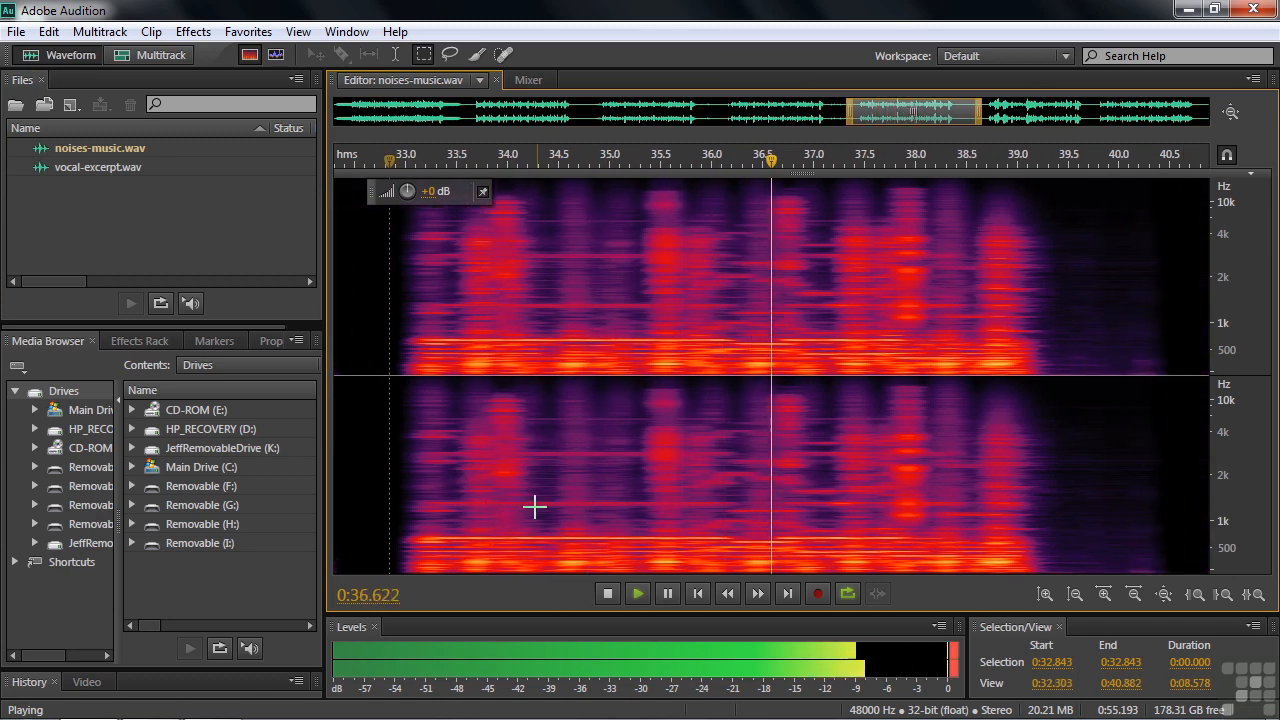
key(space)
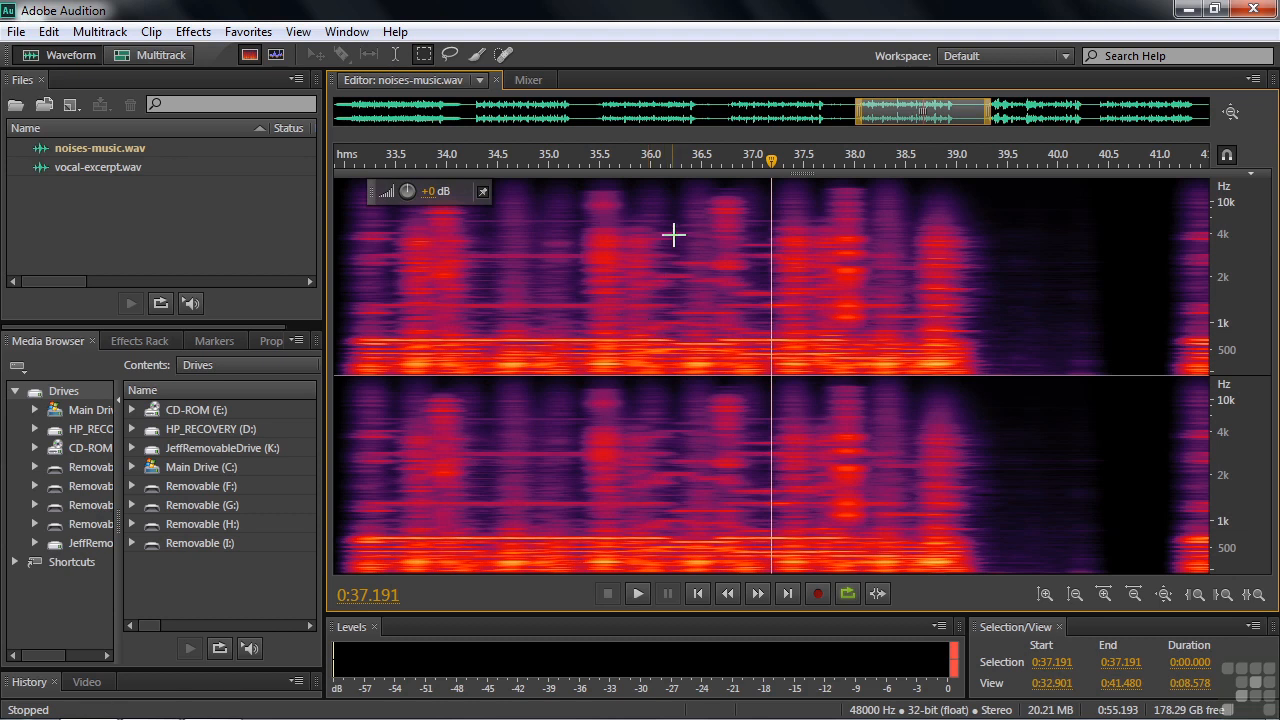
Lasso-select the high-frequency noise burst near 36.5 seconds in both channels and start recording a new favorite.
click(448, 55)
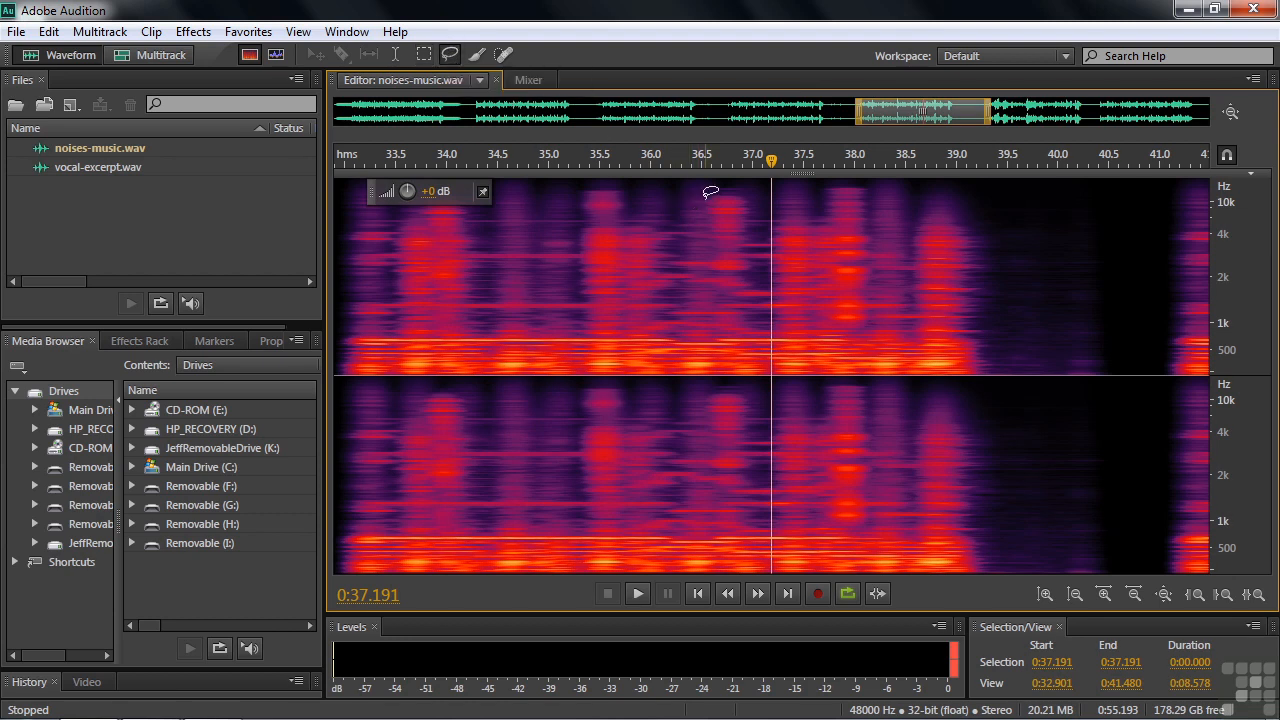
mouse_move(703, 196)
mouse_down()
mouse_move(715, 232)
mouse_move(705, 258)
mouse_move(724, 279)
mouse_move(757, 262)
mouse_move(754, 190)
mouse_move(702, 186)
mouse_up()
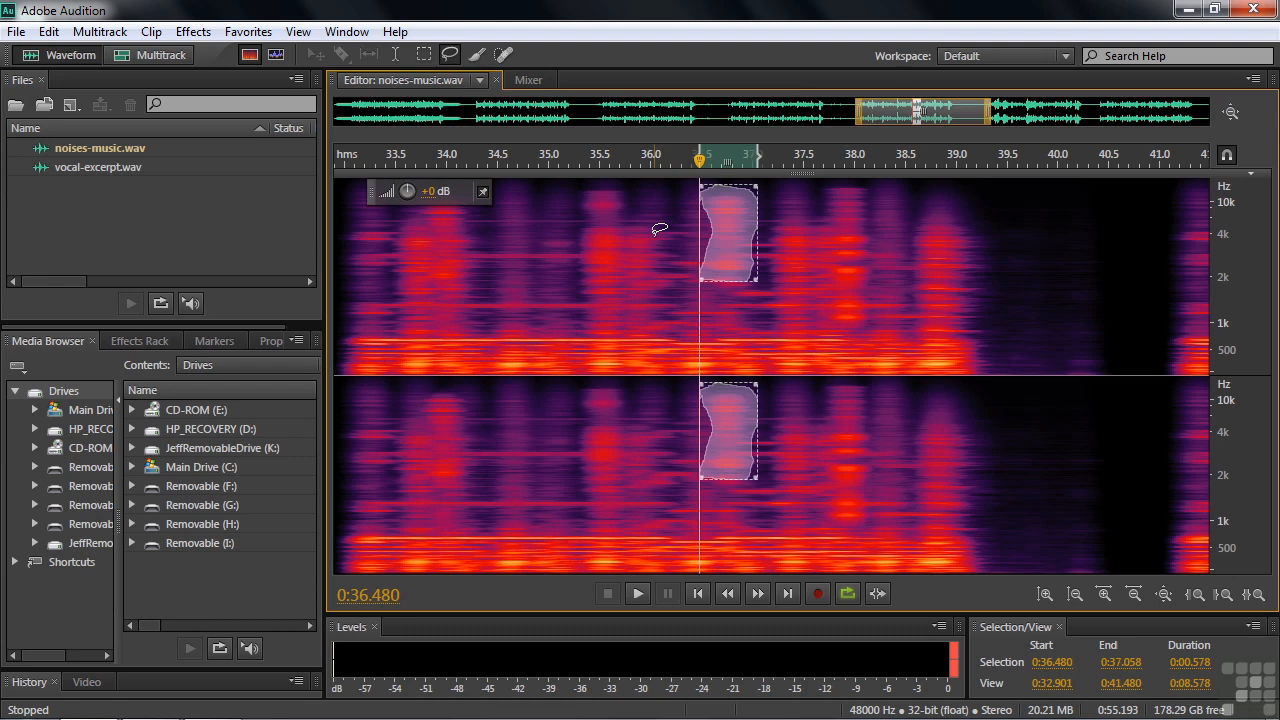
click(250, 32)
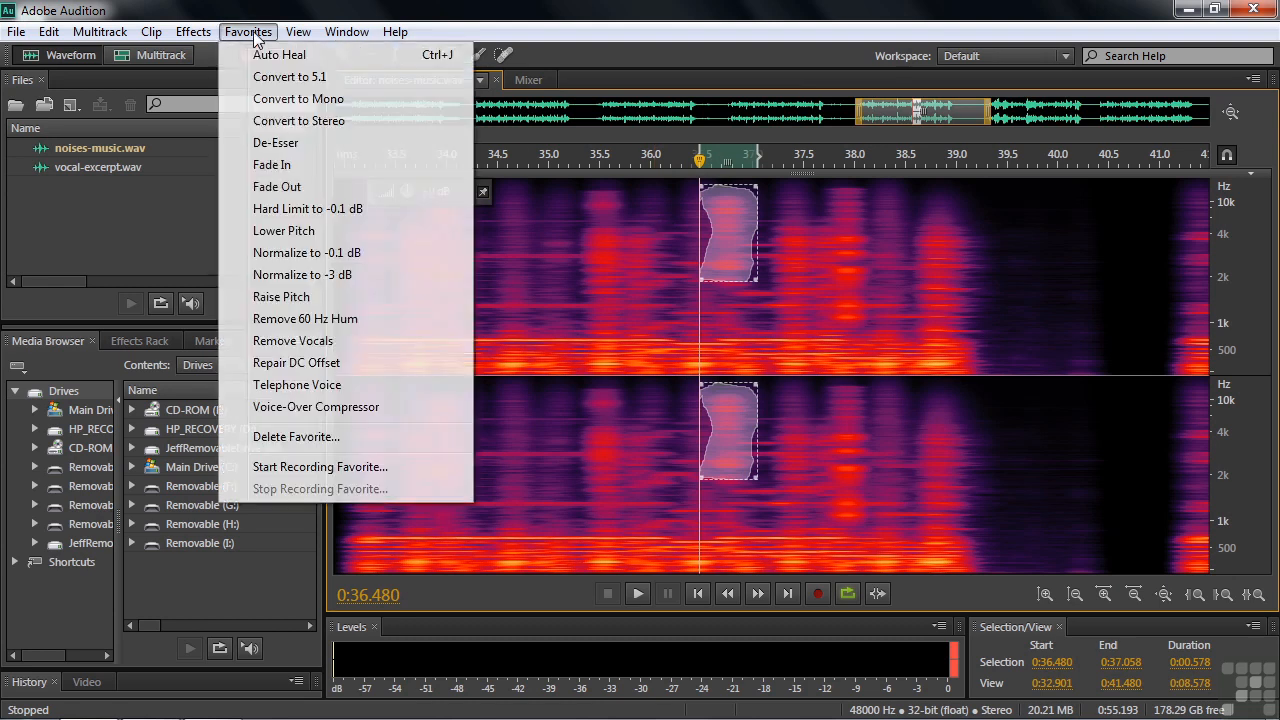
click(312, 470)
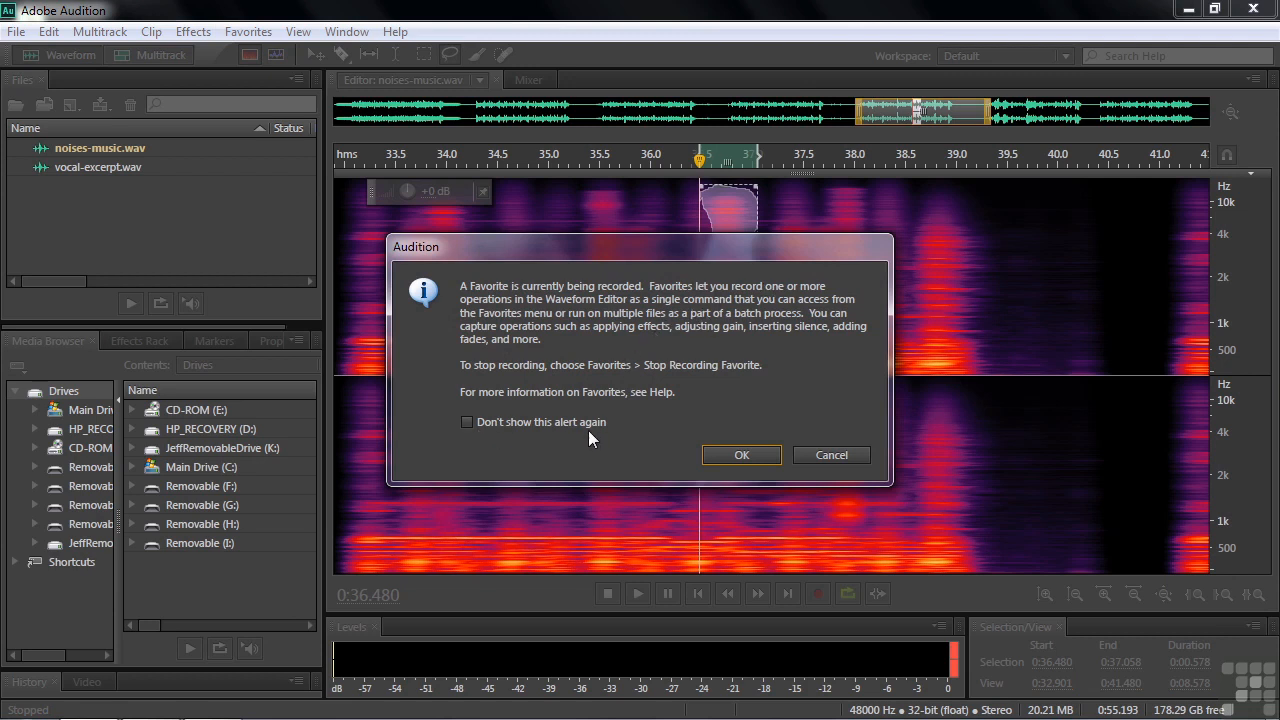
click(738, 456)
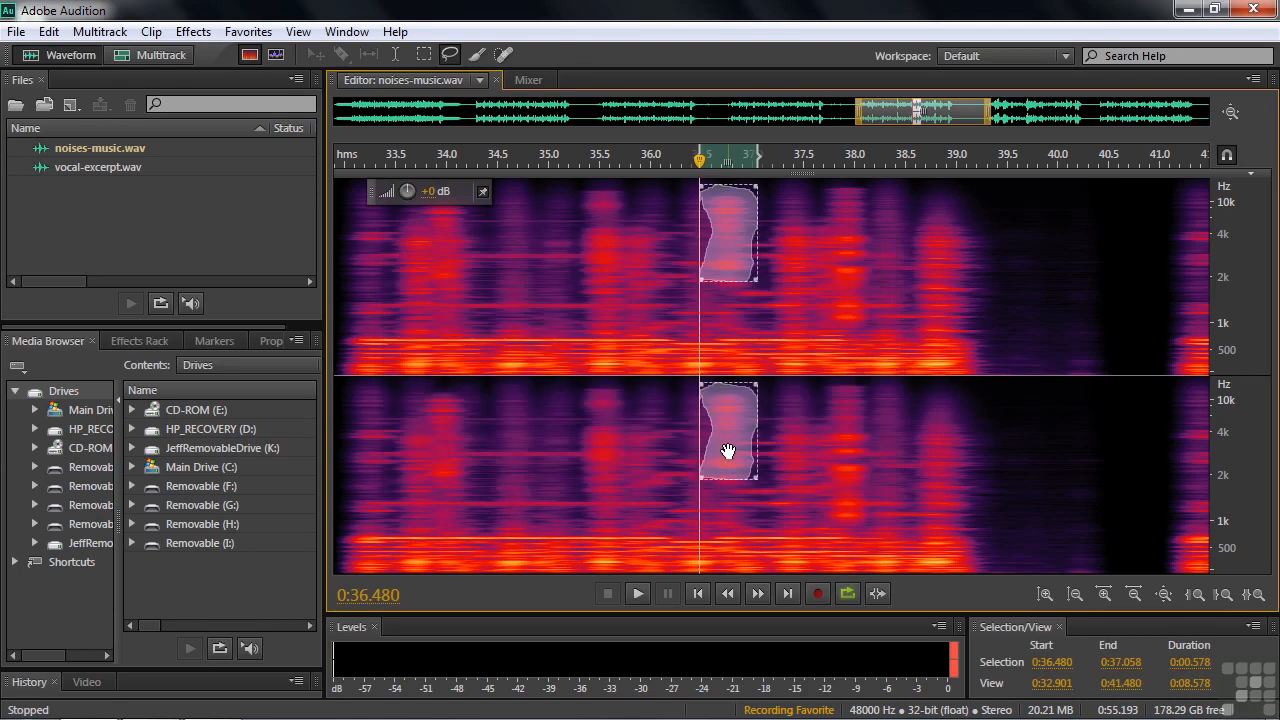
Apply Auto Heal to the selection and amplify it by 3.5 dB.
click(245, 32)
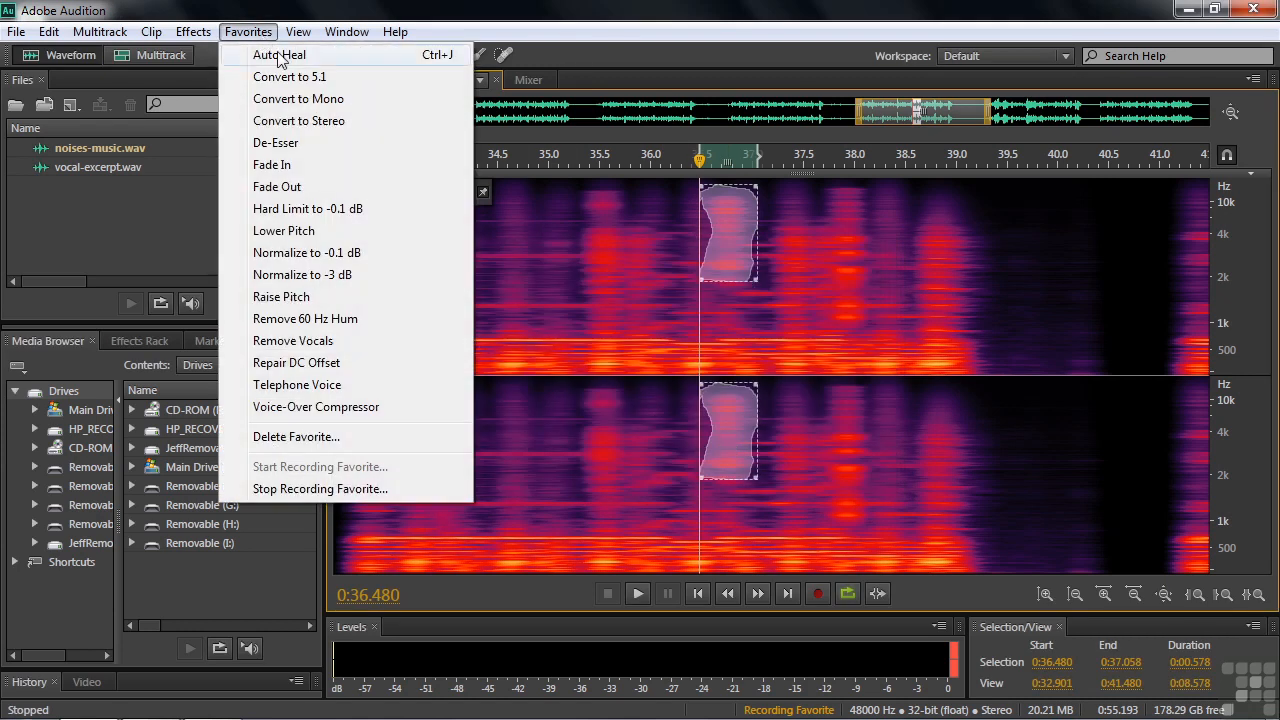
click(275, 54)
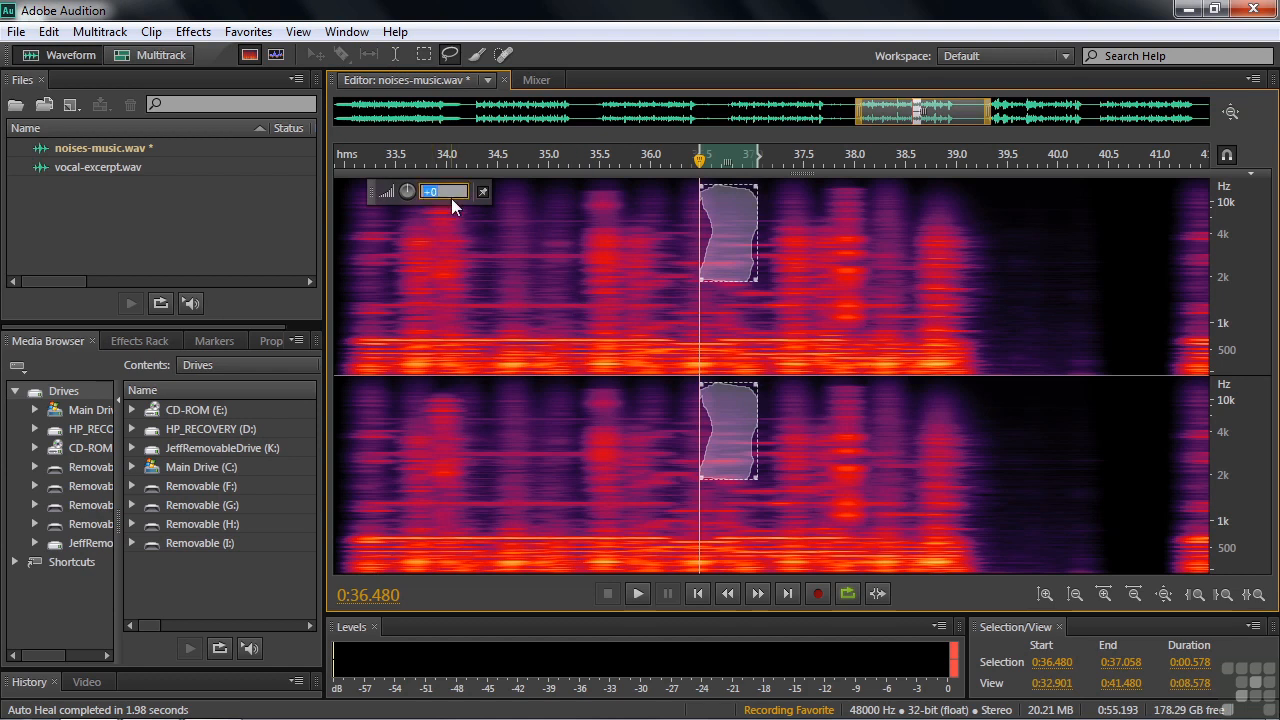
text(3.5)
key(Return)
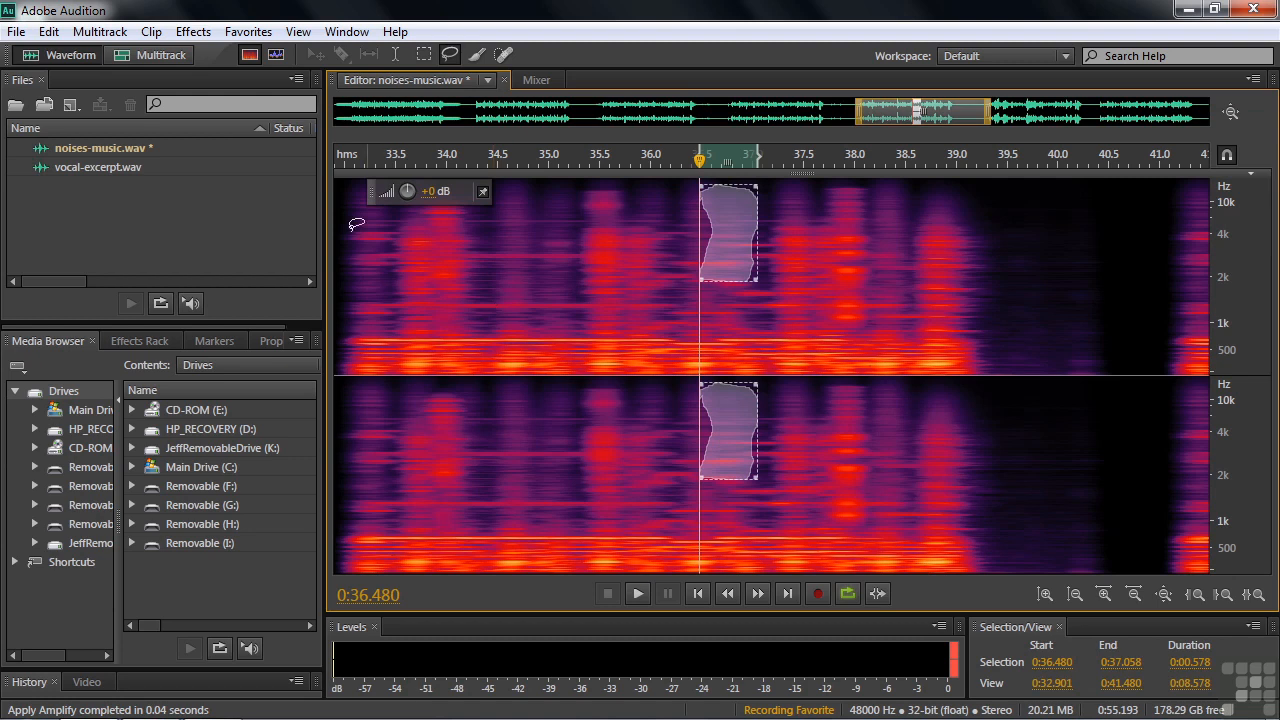
Stop recording and save the favorite, naming it with the user's first name followed by 's Auto Heal'.
click(248, 31)
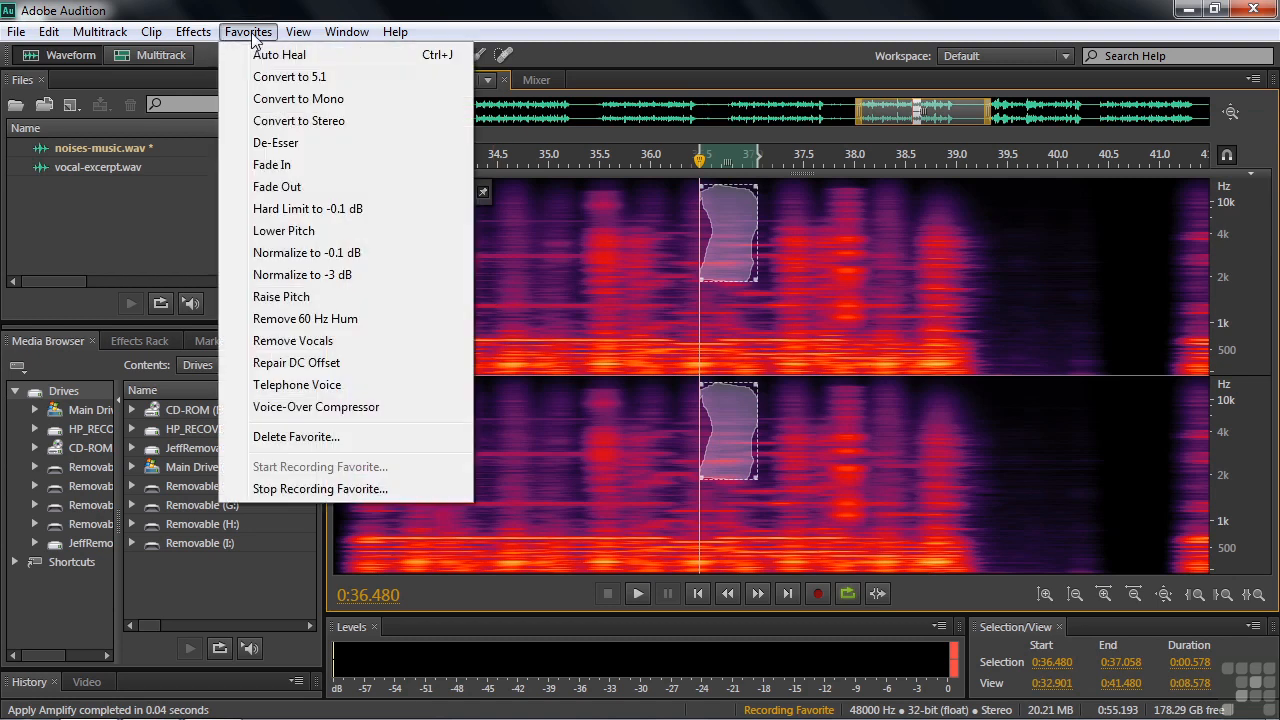
click(288, 489)
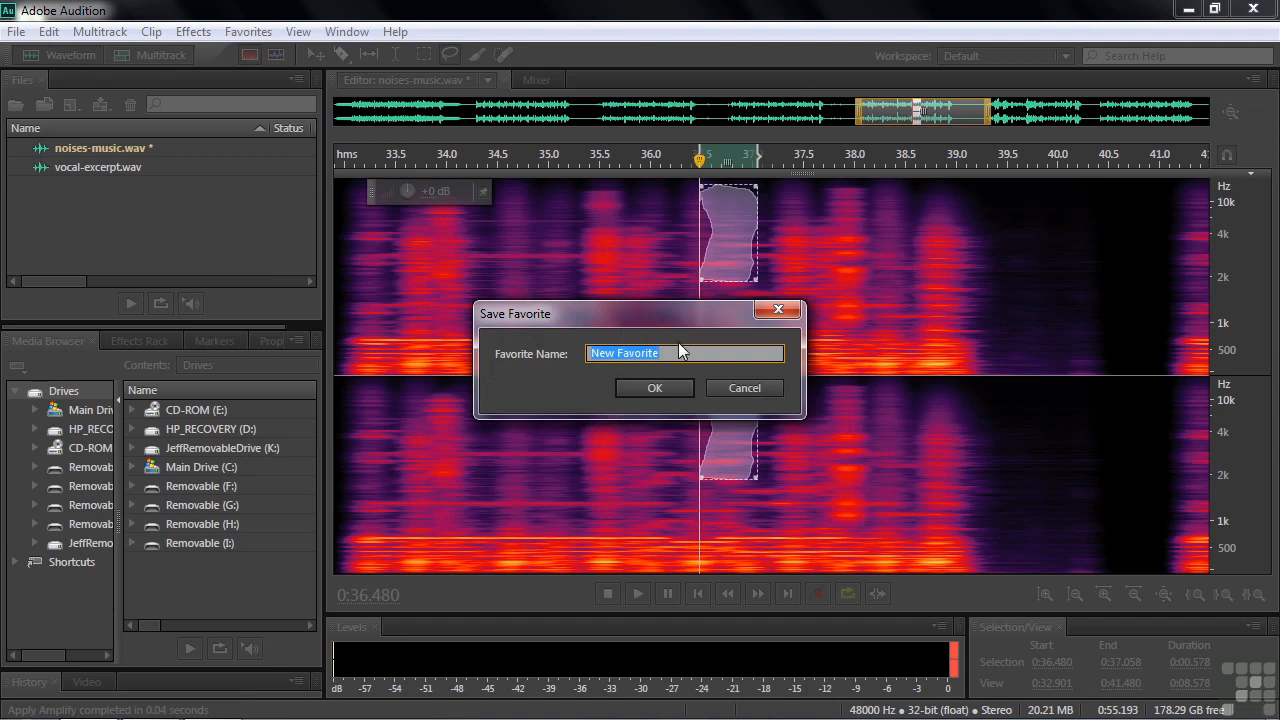
text(Jeff's Auto Heal)
click(650, 389)
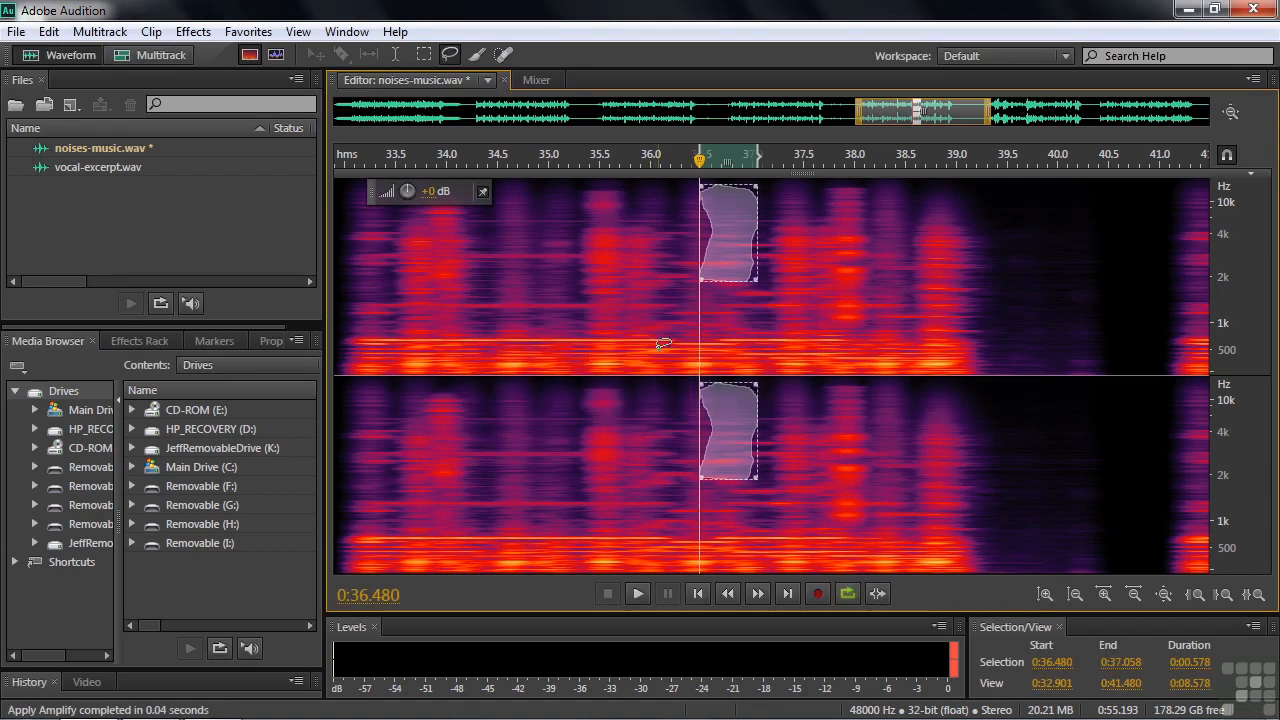
Reselect the noise burst near 36.5 seconds and apply the newly saved Auto Heal favorite to it.
click(661, 344)
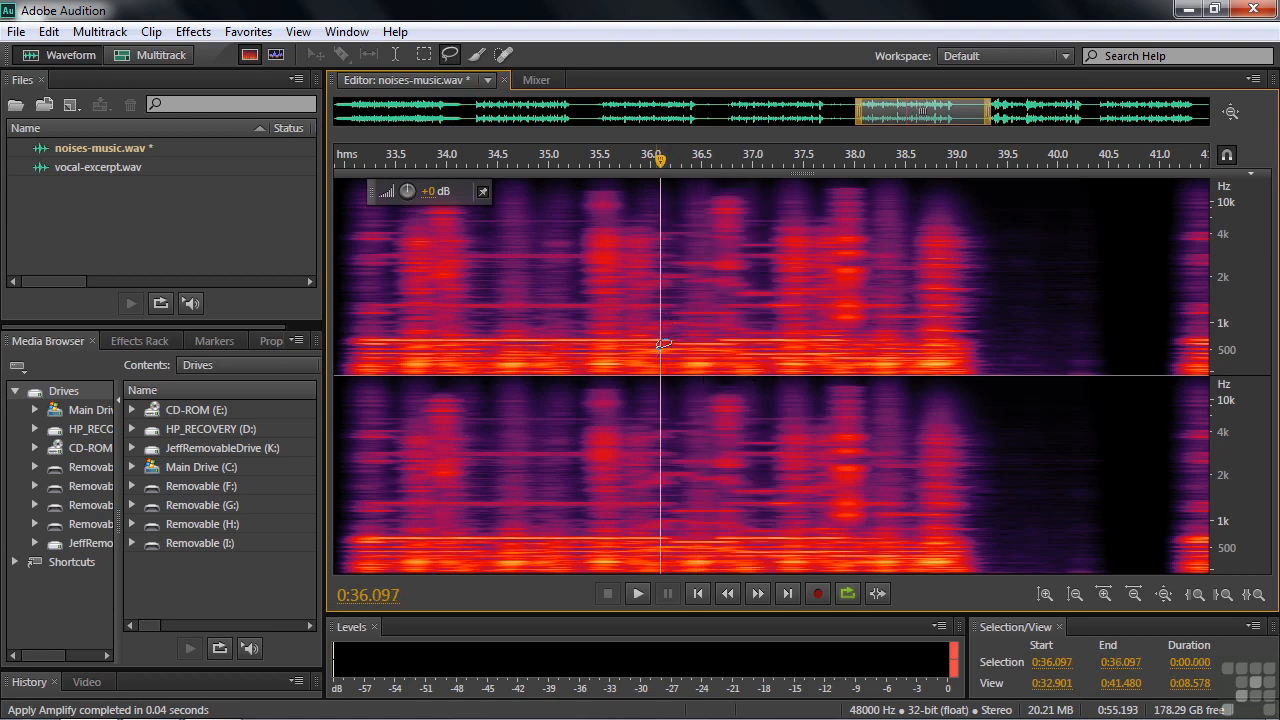
mouse_move(705, 200)
mouse_down()
mouse_move(706, 276)
mouse_move(726, 276)
mouse_move(760, 238)
mouse_move(762, 186)
mouse_move(722, 182)
mouse_move(705, 200)
mouse_up()
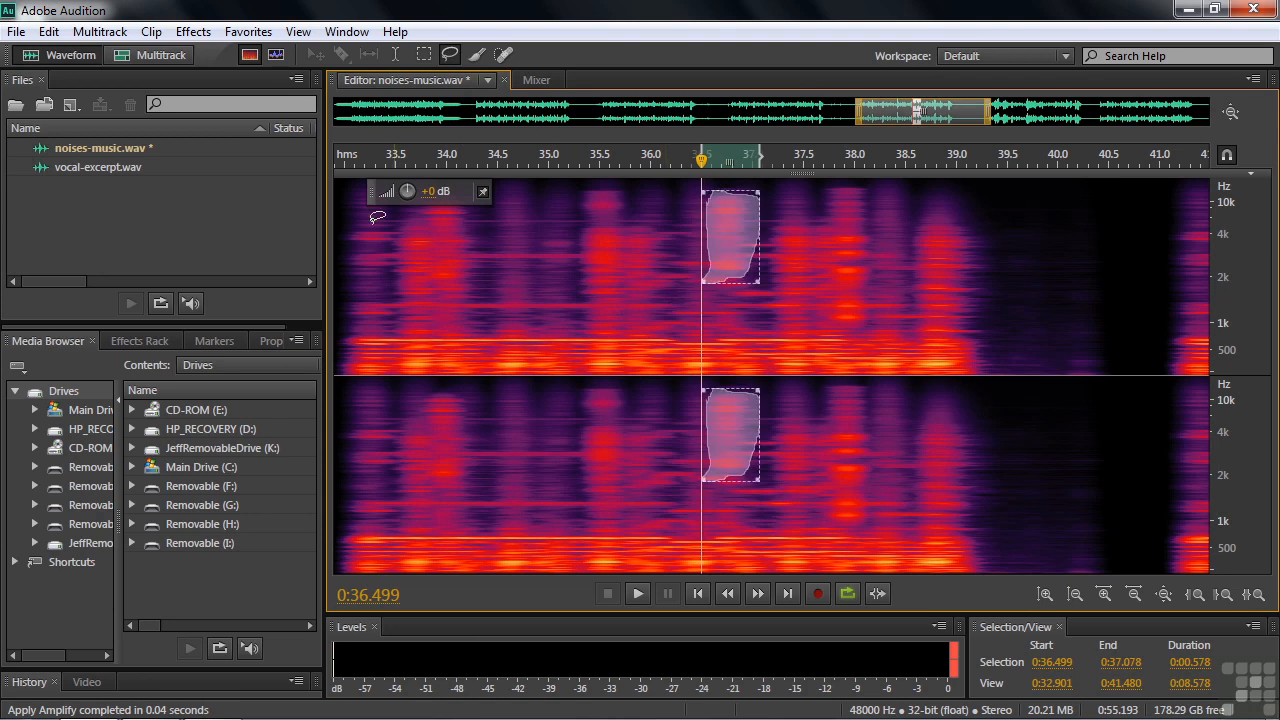
click(248, 31)
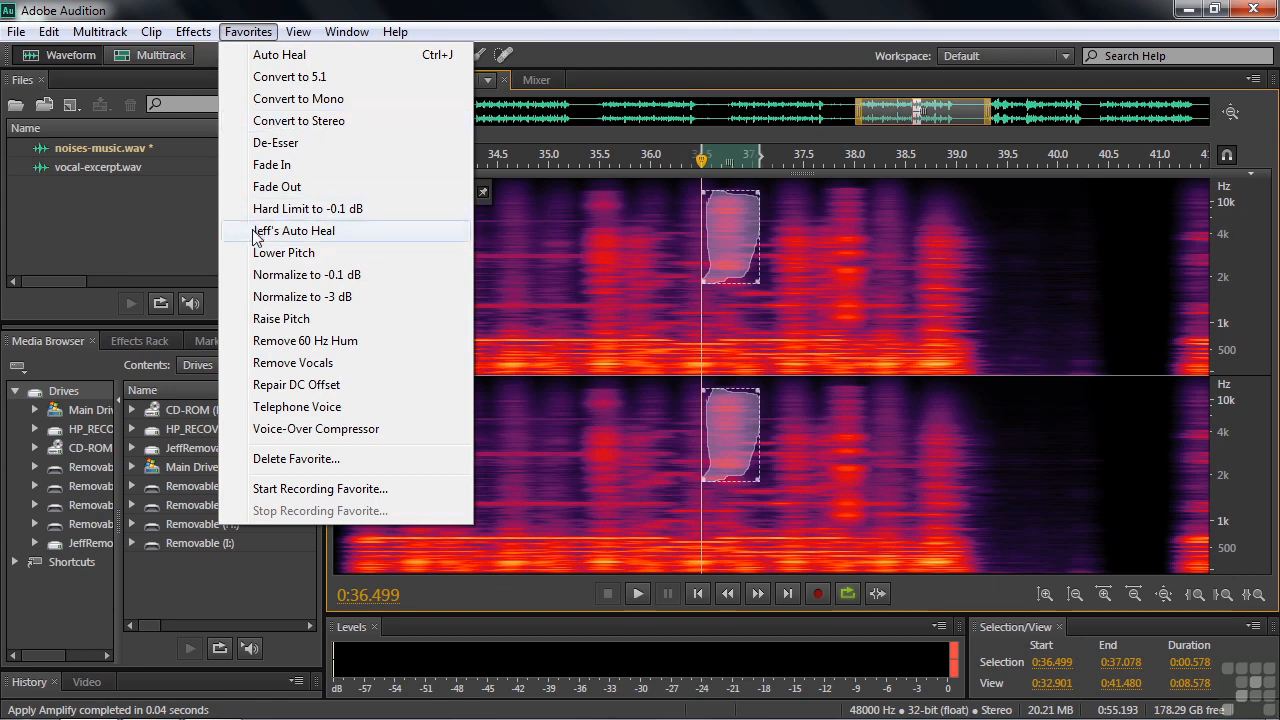
click(256, 231)
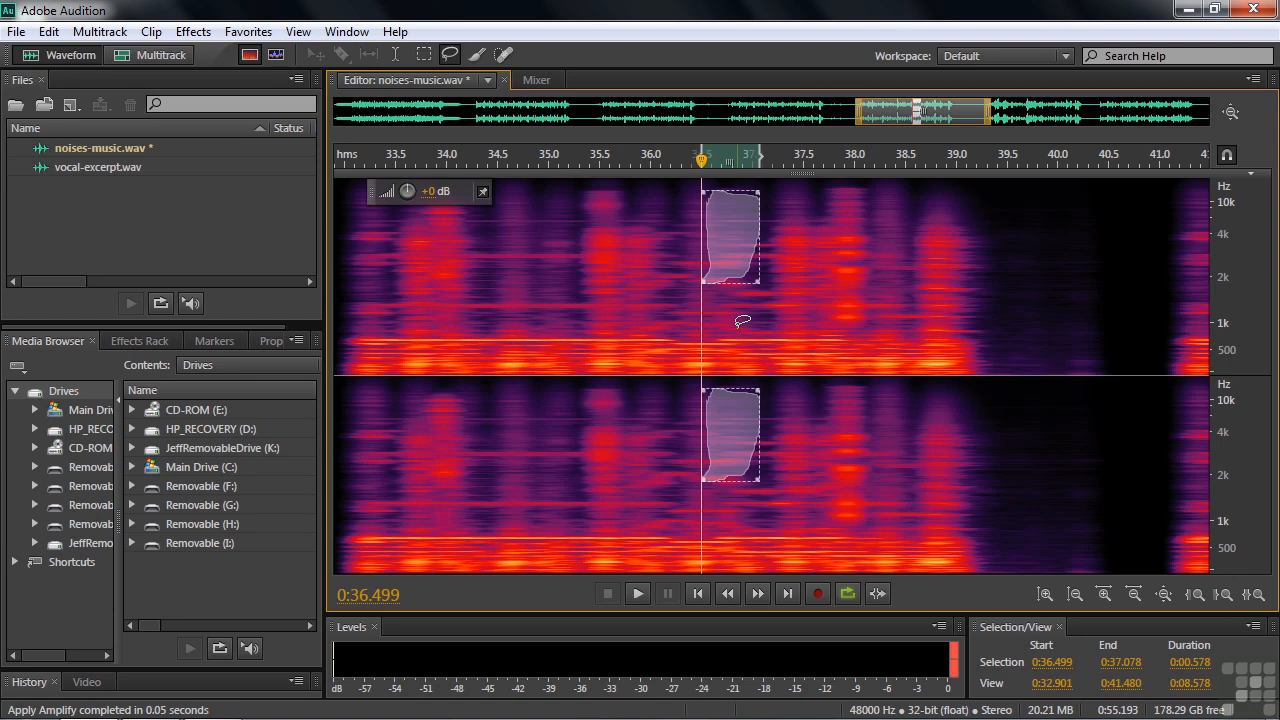
Deselect and play back the healed section from about 36.3 seconds to listen.
click(680, 287)
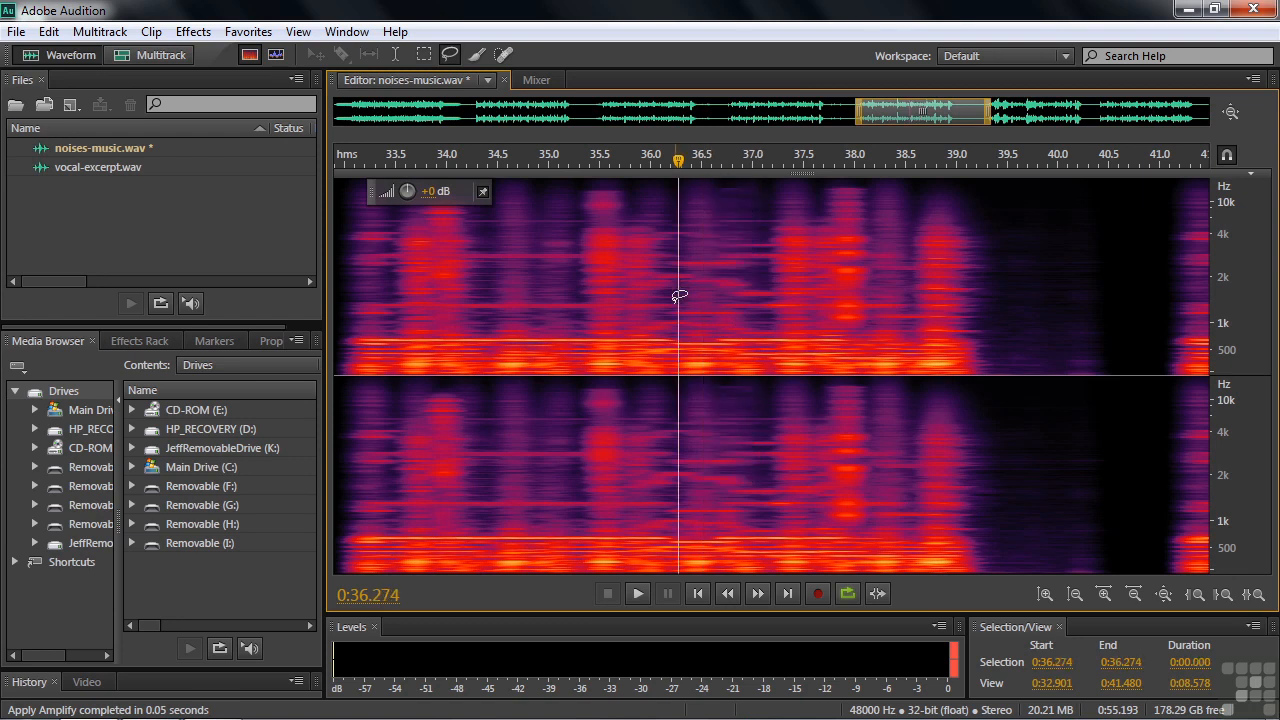
key(space)
key(space)
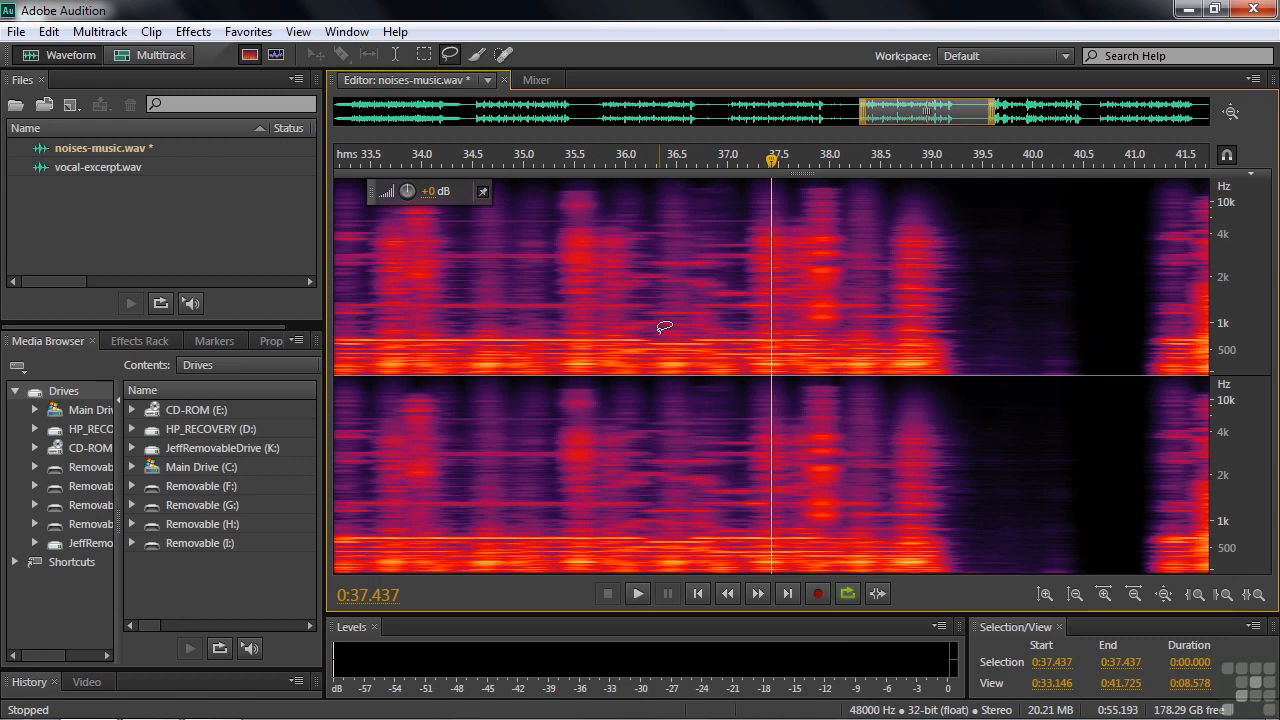
Assign the keyboard shortcut Ctrl+J to the user's saved Auto Heal favorite in the keyboard shortcuts settings.
click(55, 31)
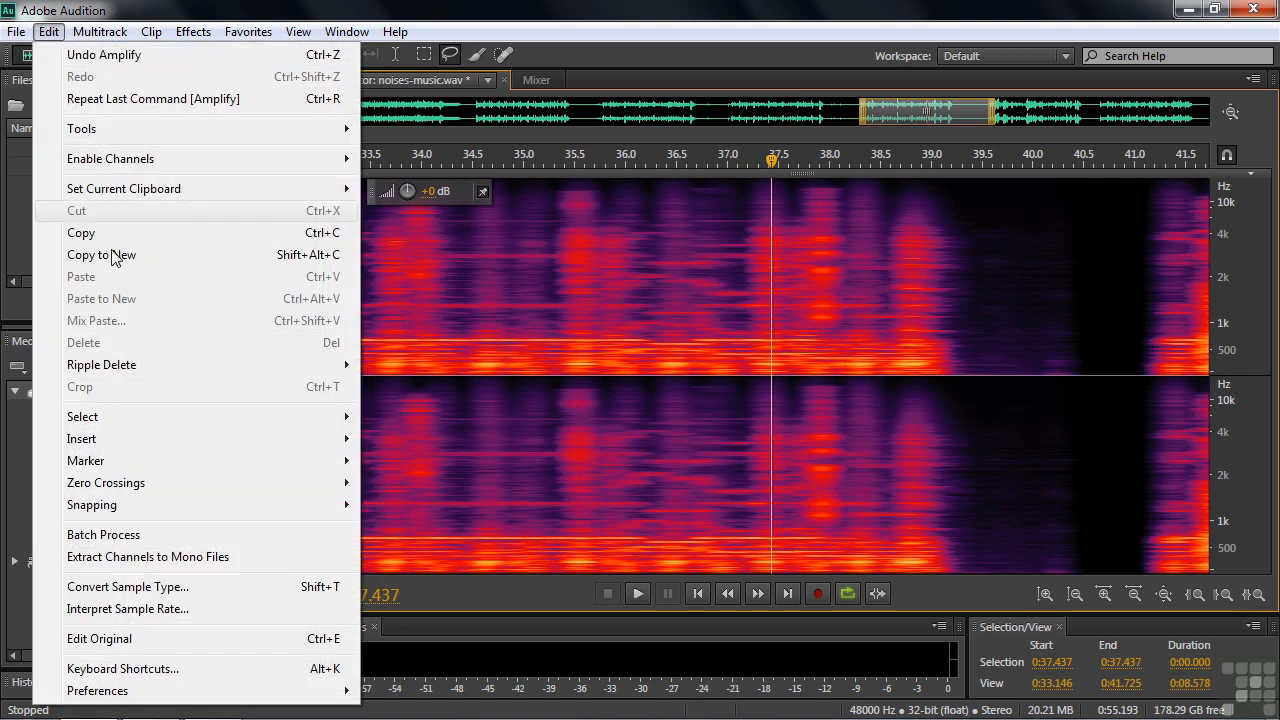
click(135, 669)
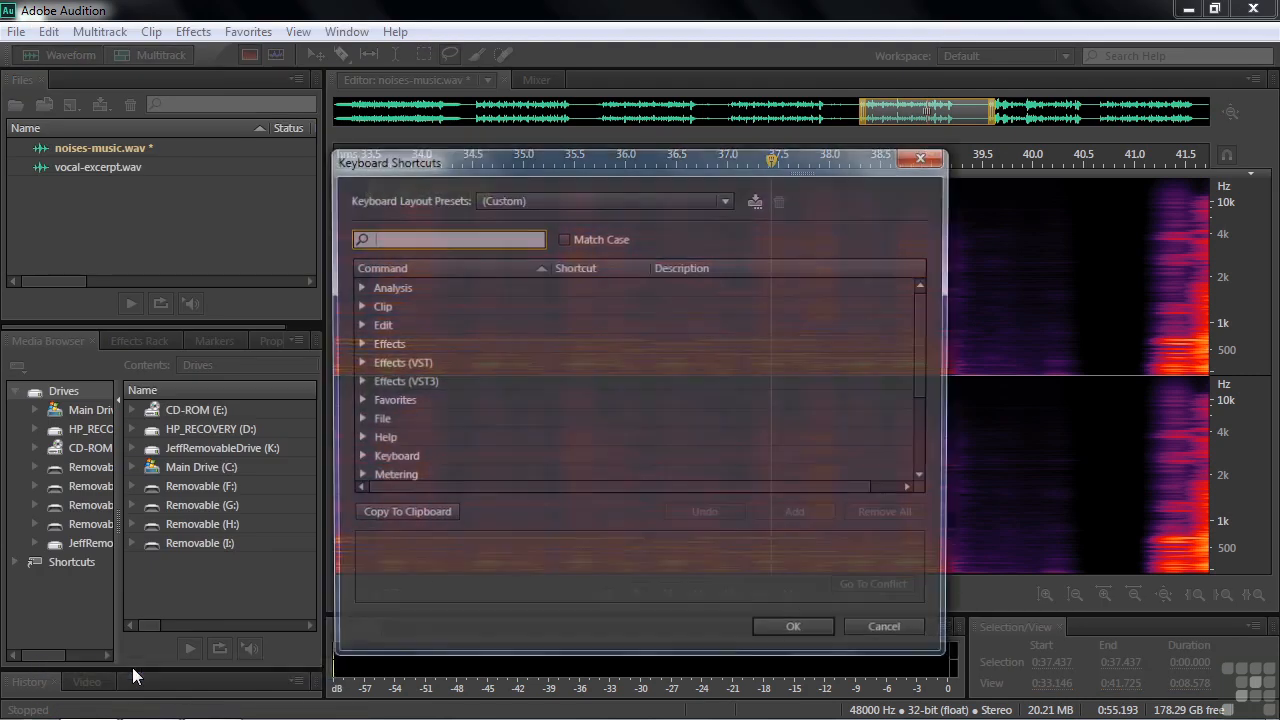
click(357, 401)
drag(922, 322, 930, 370)
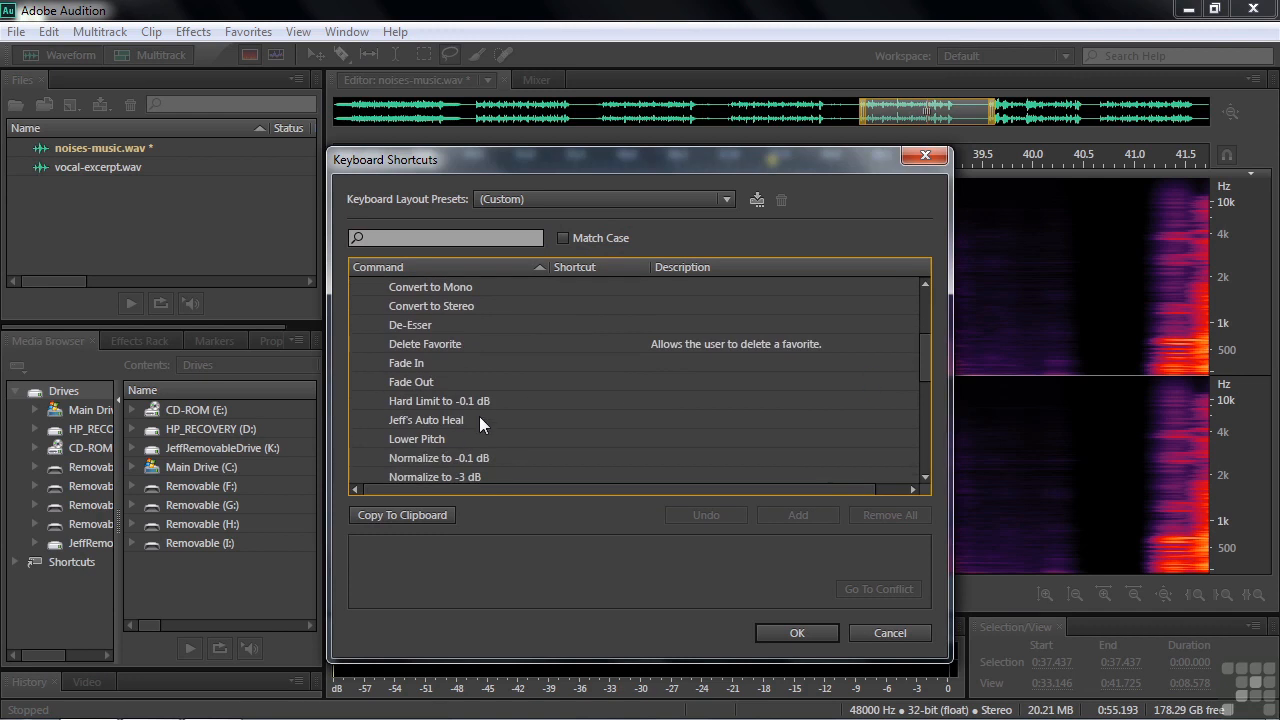
click(479, 421)
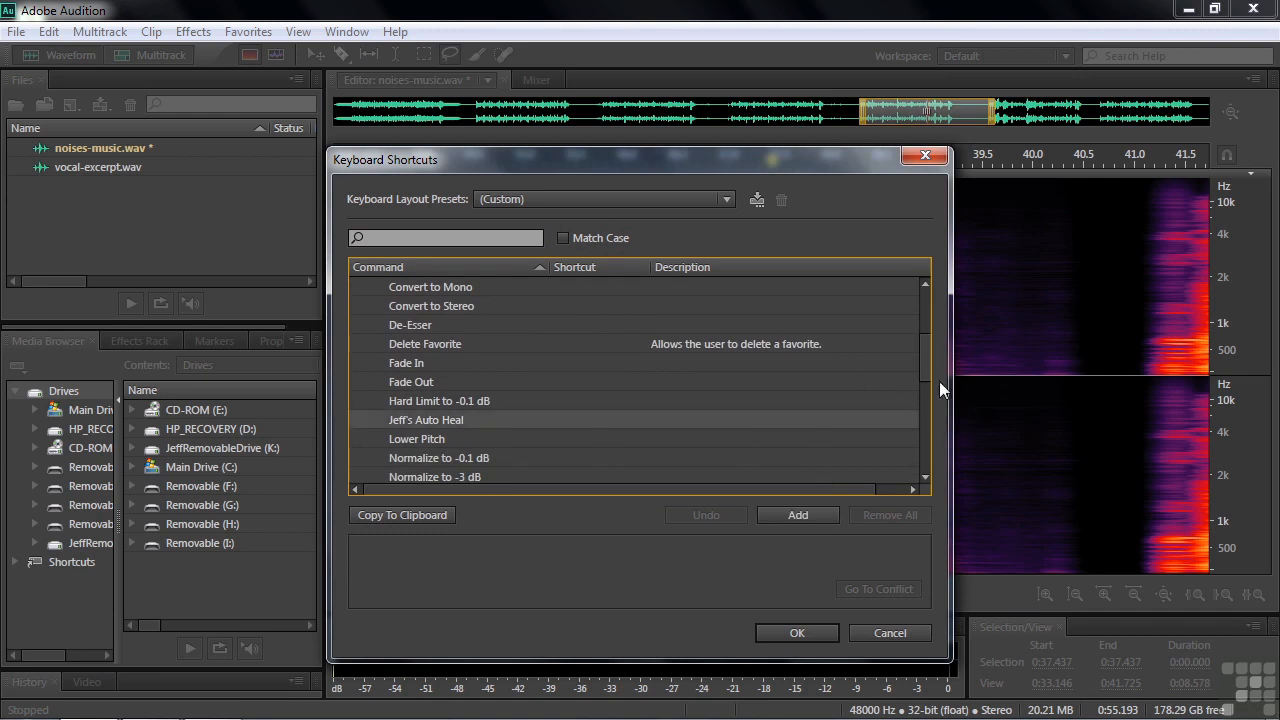
mouse_move(922, 363)
mouse_down()
mouse_move(924, 344)
mouse_move(919, 377)
mouse_up()
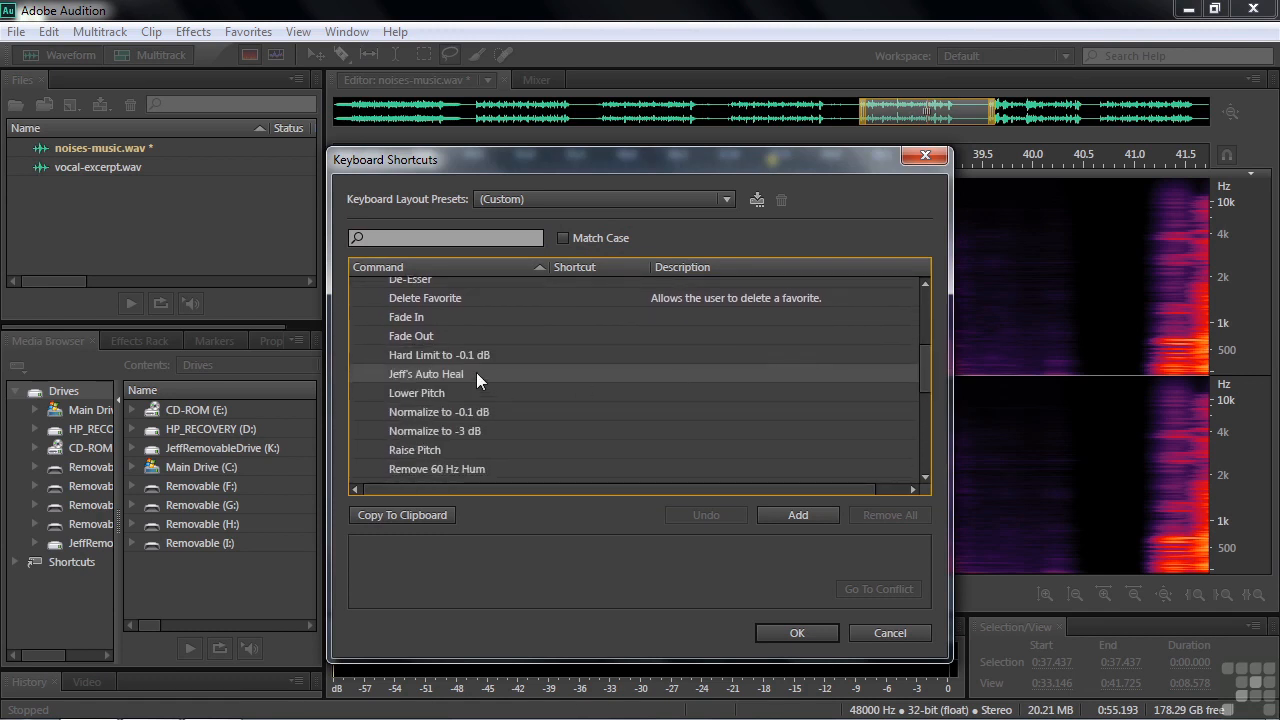
click(792, 514)
key(ctrl+j)
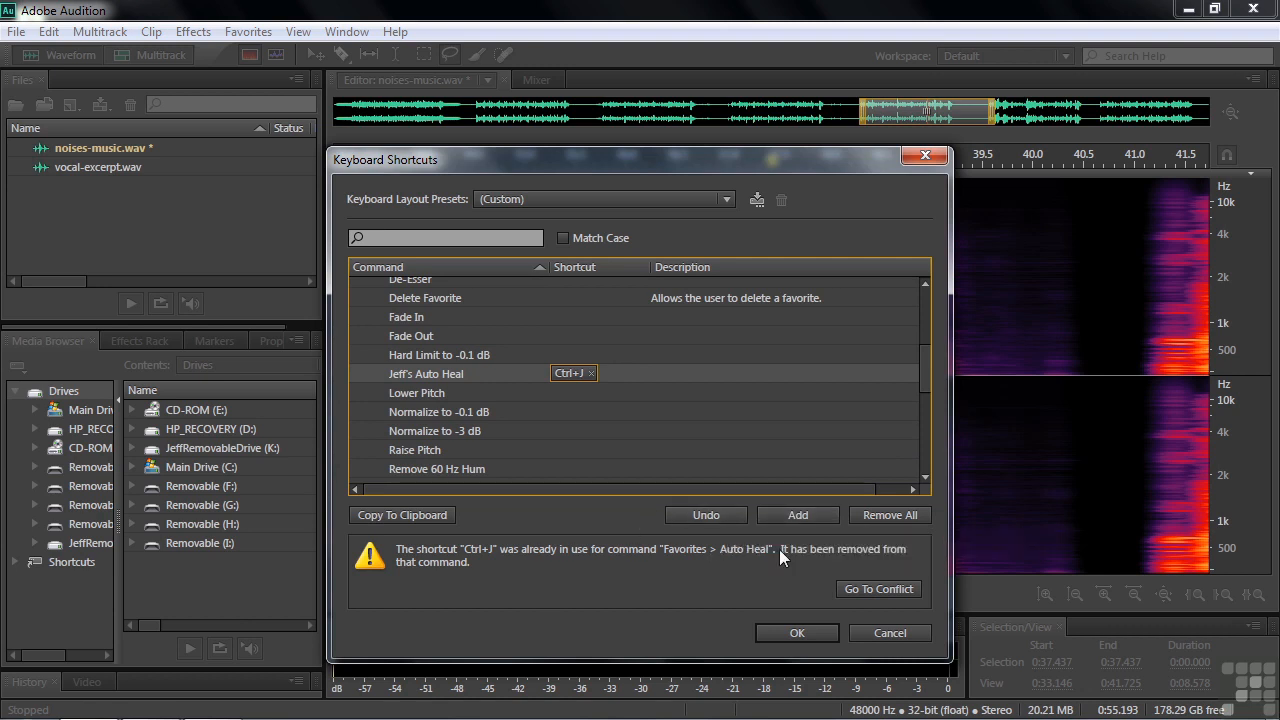
click(795, 633)
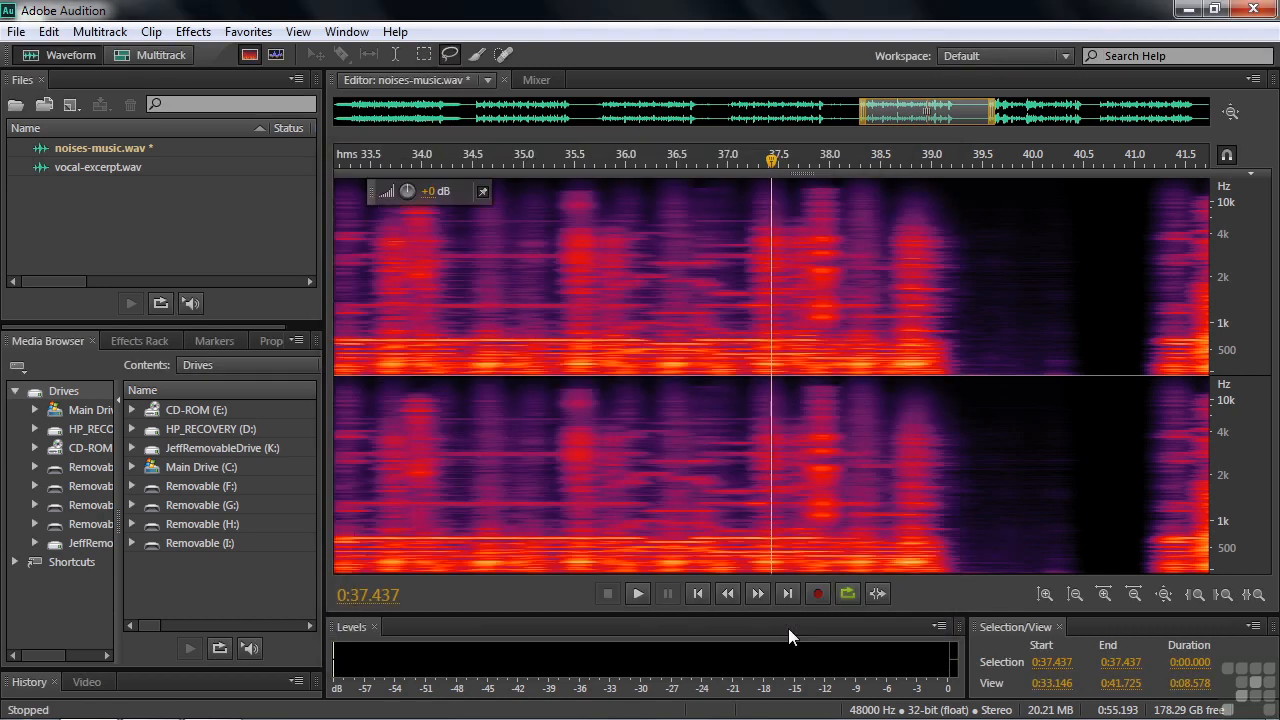
Select the noise burst from about 35.3 to 35.8 seconds and apply the Auto Heal favorite to it by its shortcut.
mouse_move(556, 183)
mouse_down()
mouse_move(561, 327)
mouse_move(594, 331)
mouse_move(604, 190)
mouse_move(585, 170)
mouse_move(553, 192)
mouse_up()
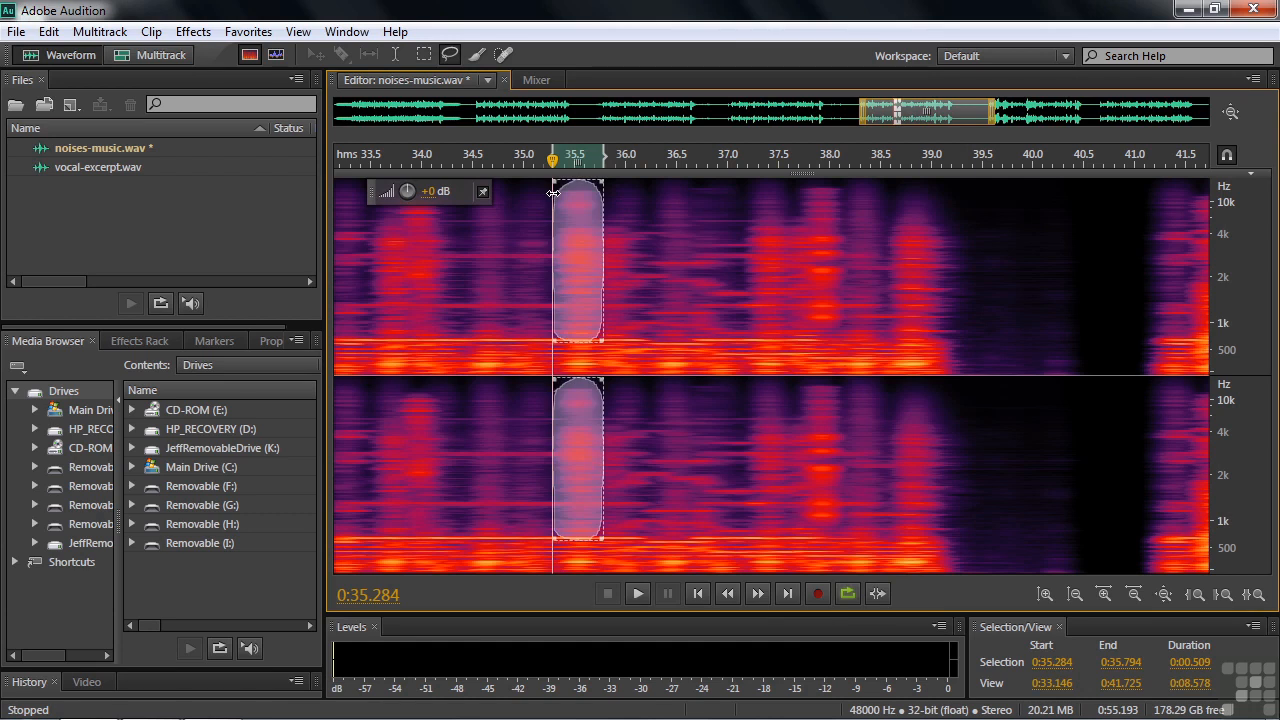
key(ctrl+u)
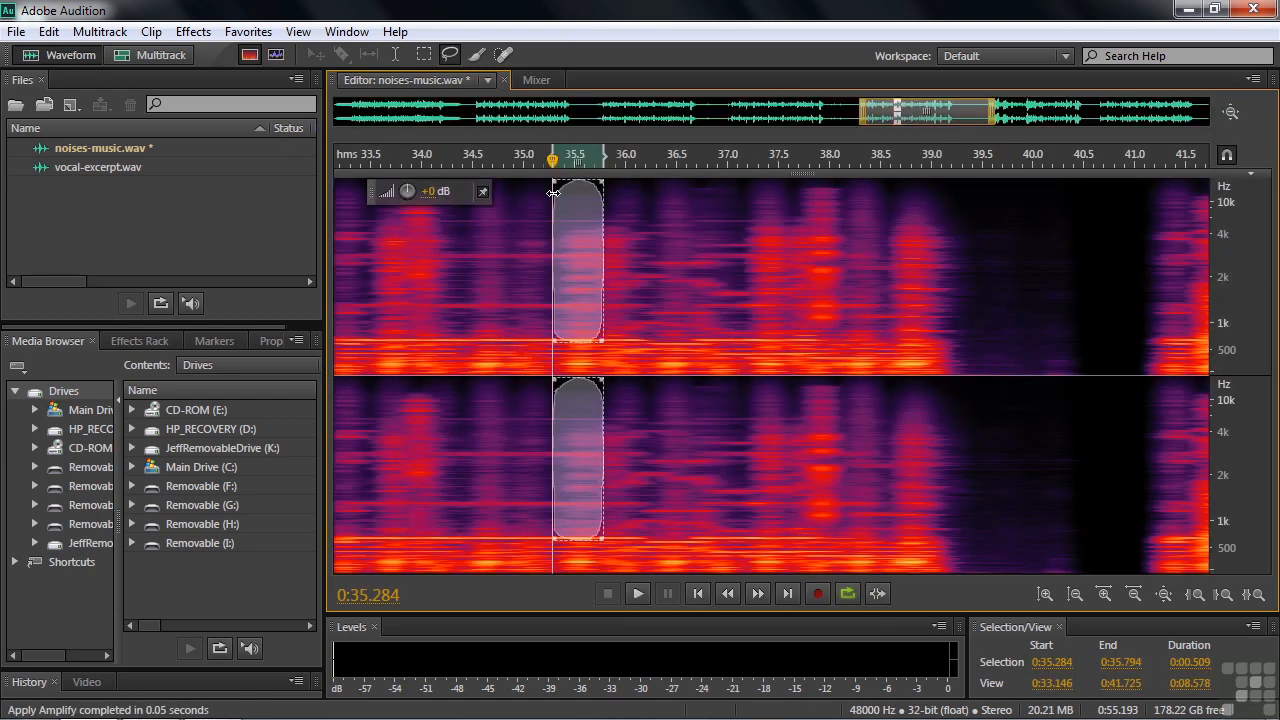
Deselect and play back the healed section from about 35.1 seconds to listen.
click(530, 225)
key(space)
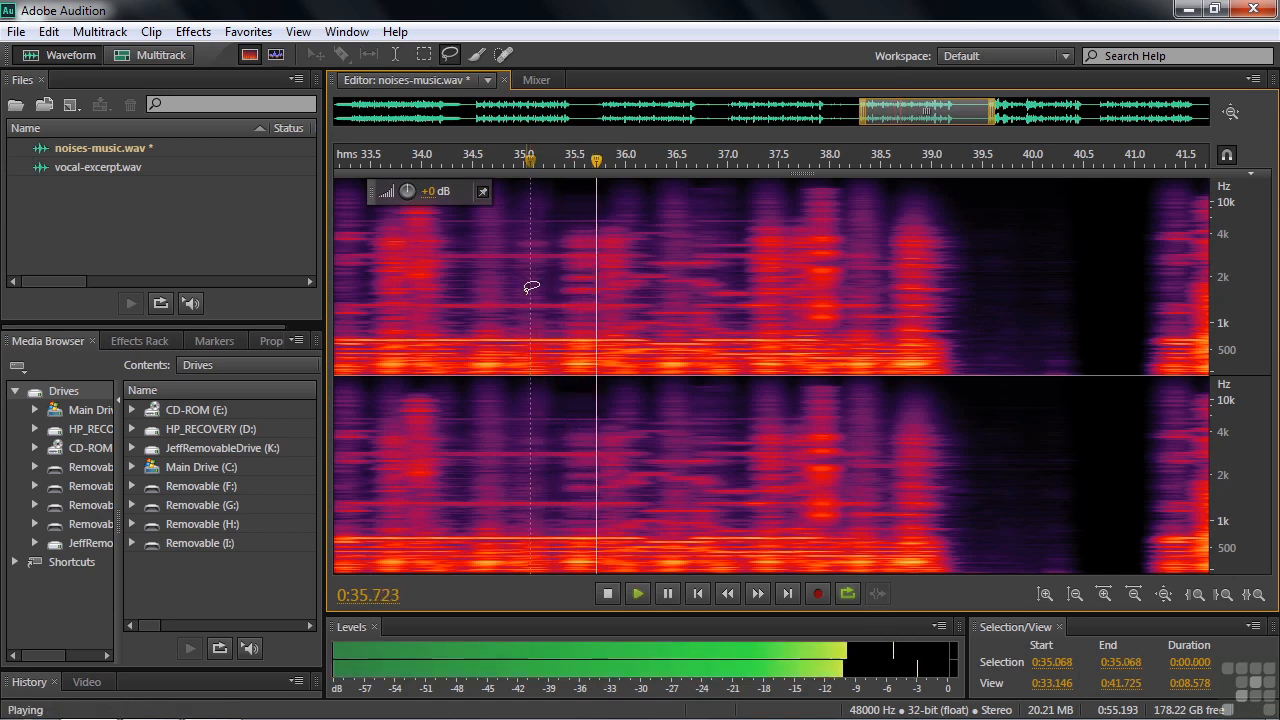
key(space)
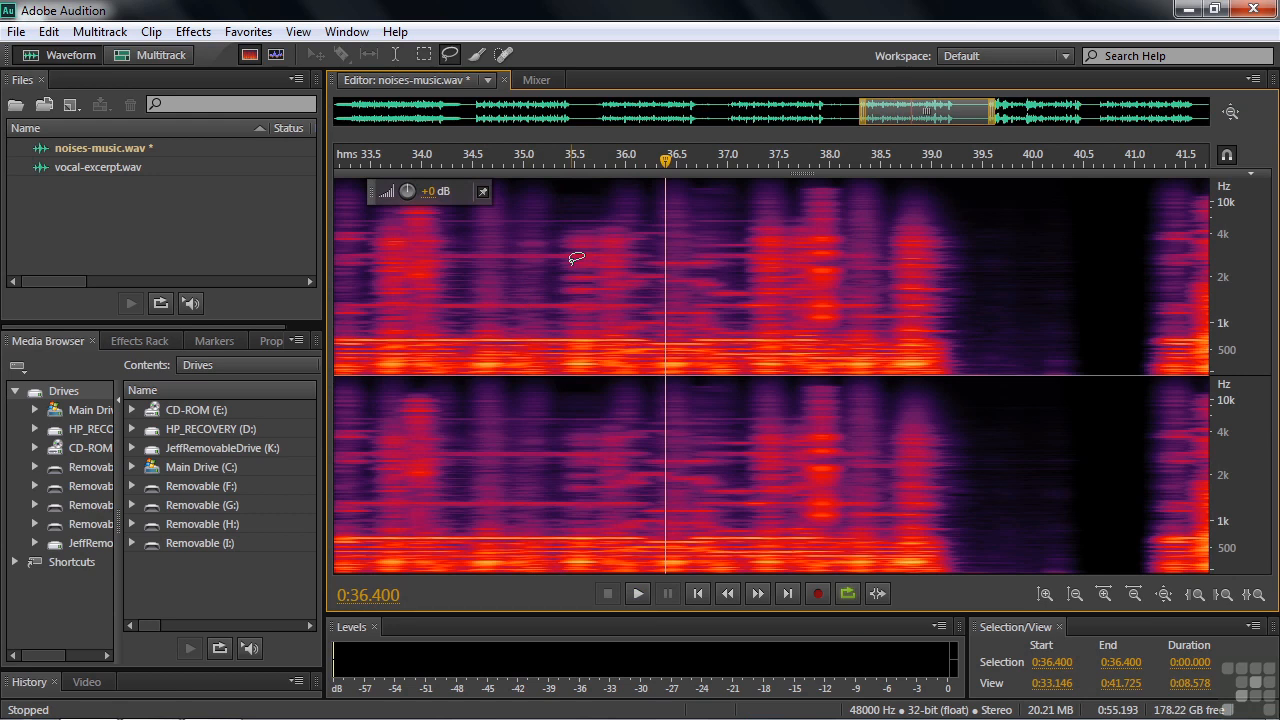
click(258, 32)
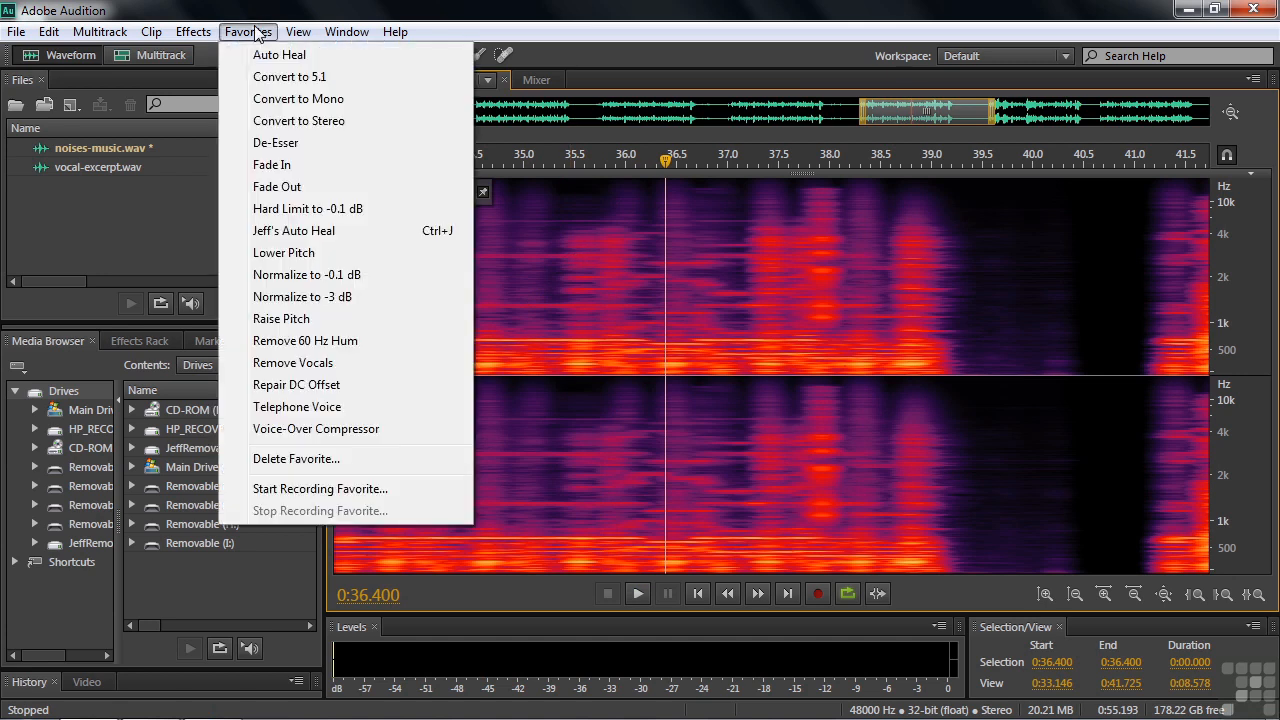
click(300, 459)
click(777, 352)
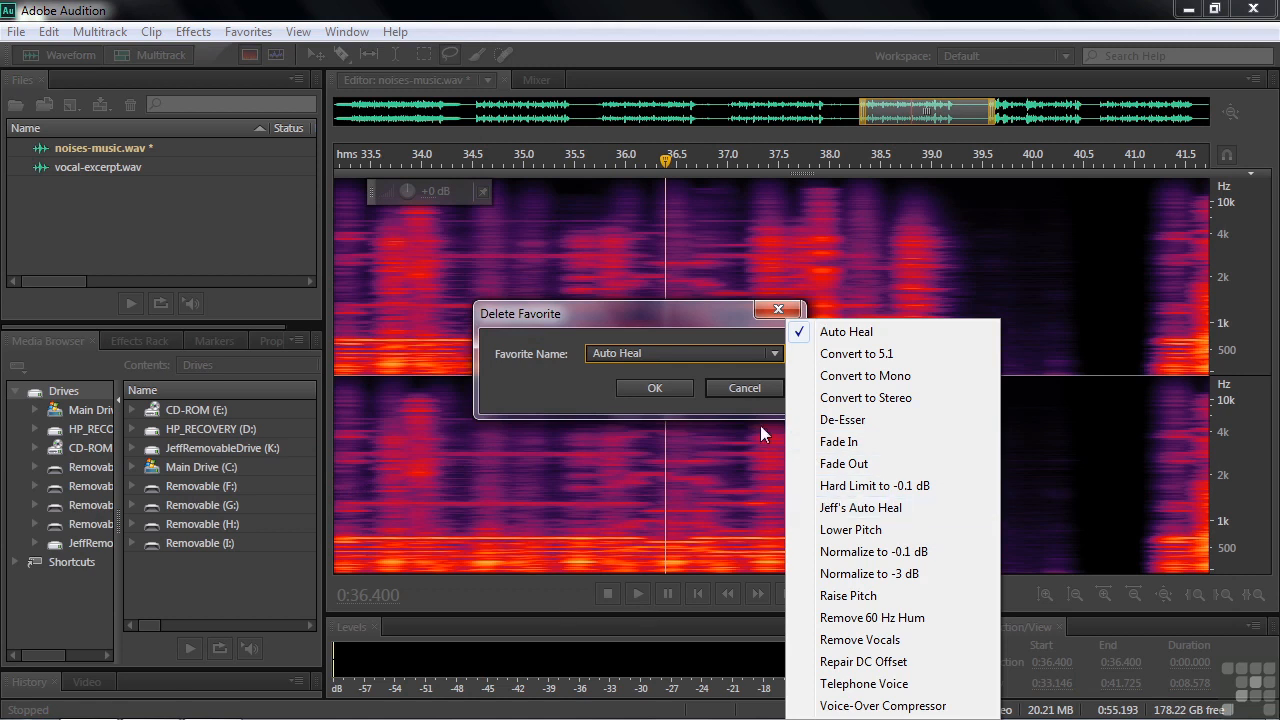
click(734, 390)
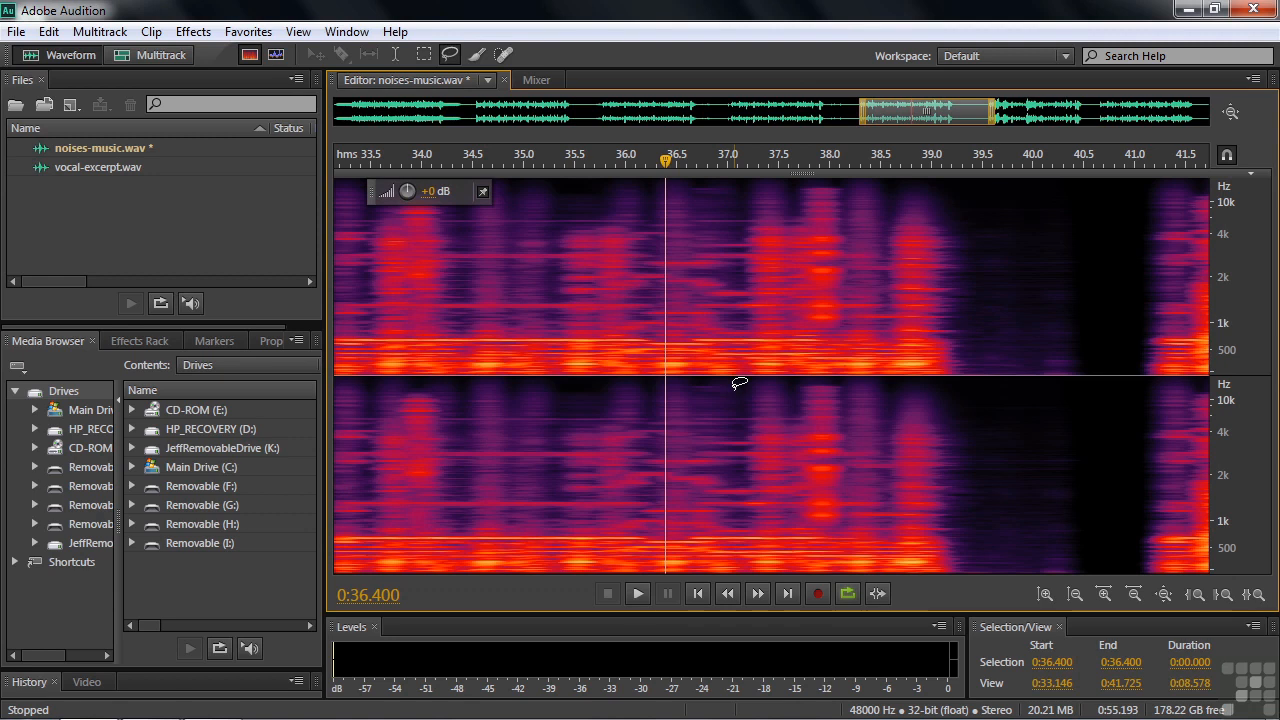
Open vocal-excerpt.wav in the editor and switch it to the waveform view.
double_click(48, 167)
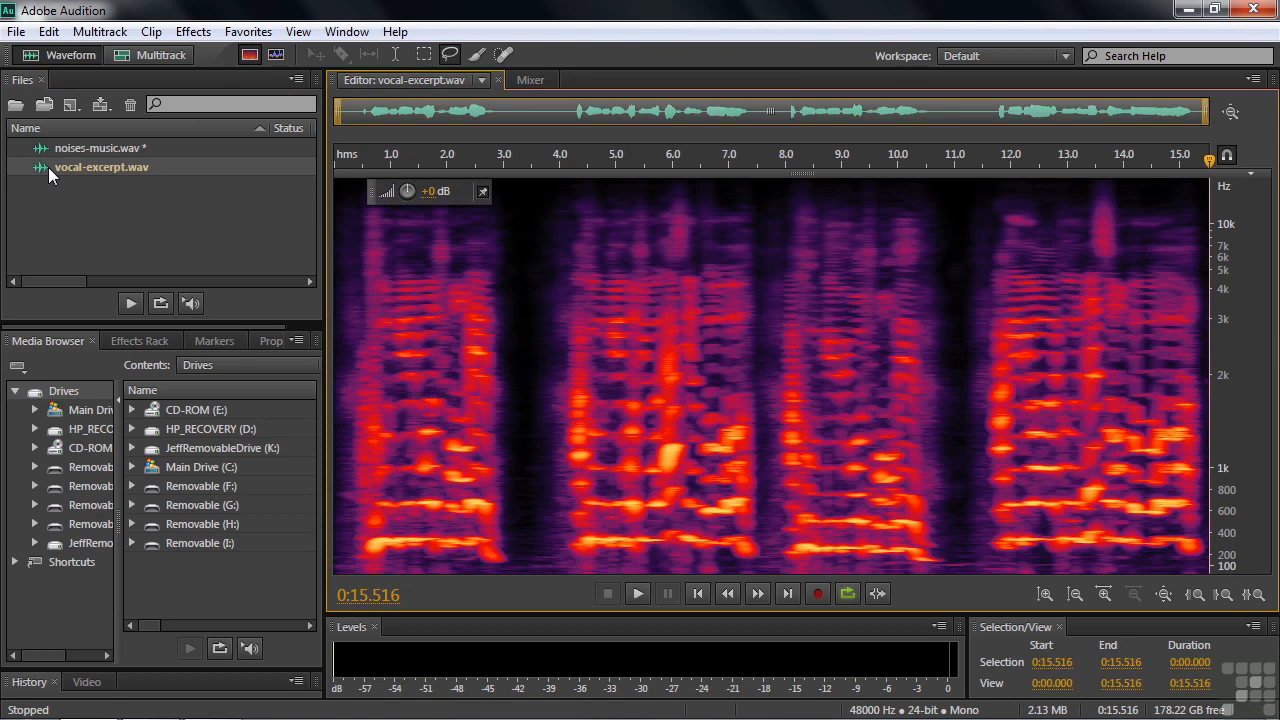
click(249, 55)
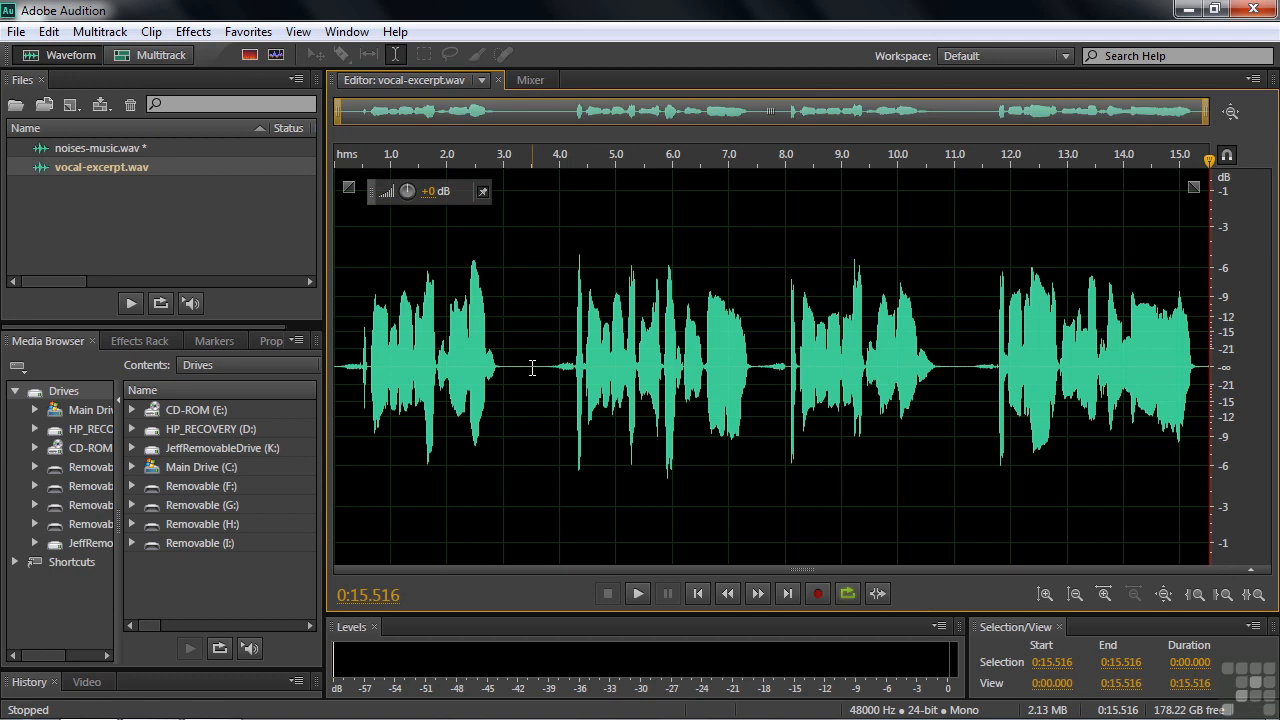
Start recording a new favorite and dismiss the recording notice.
click(257, 36)
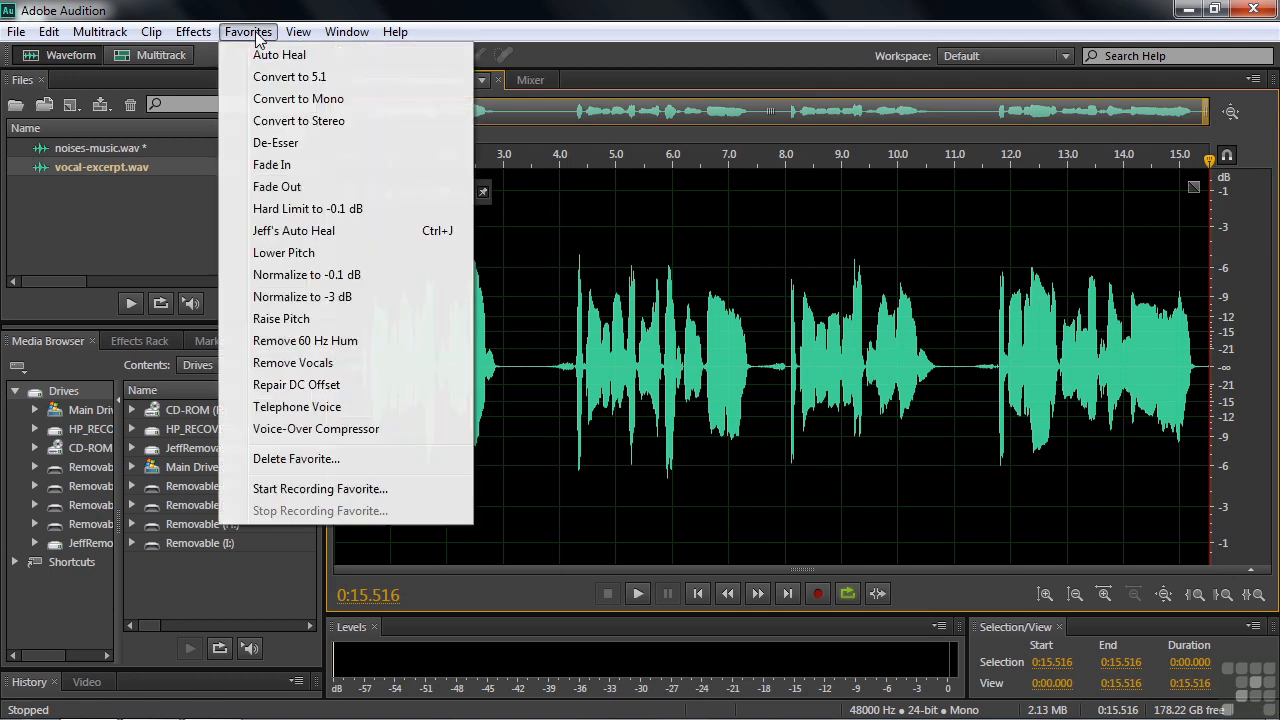
click(309, 492)
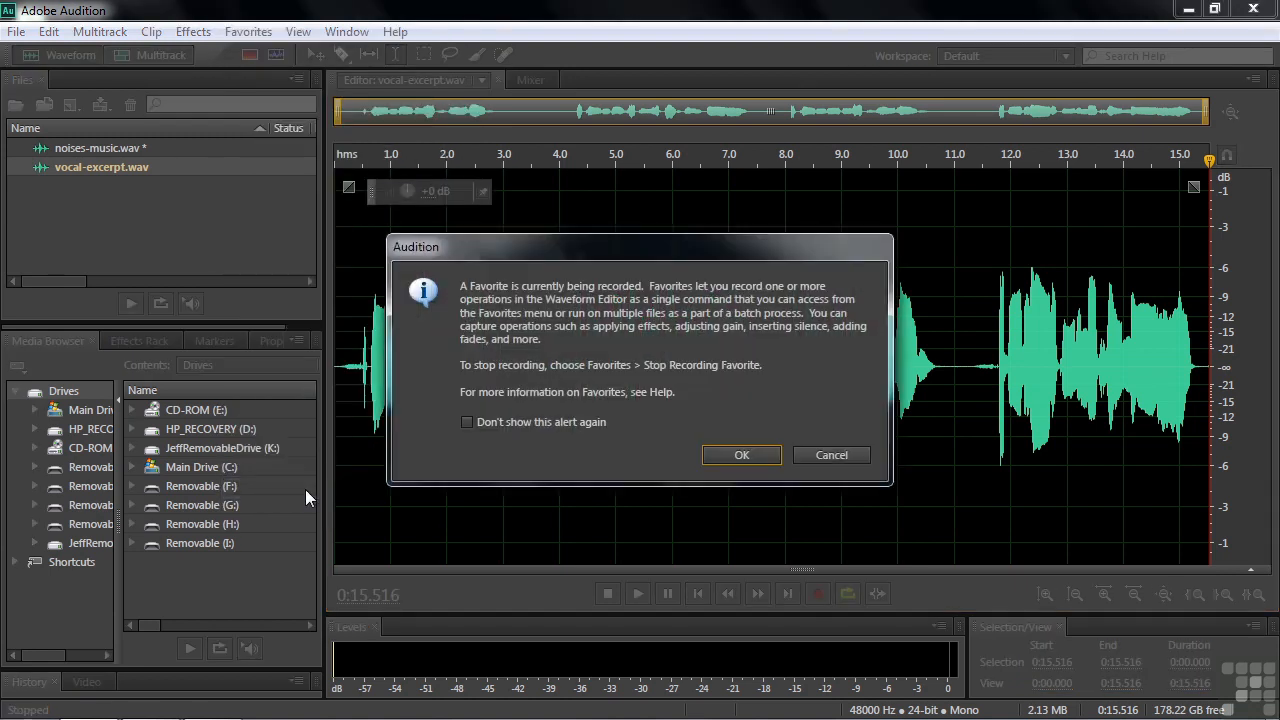
click(724, 455)
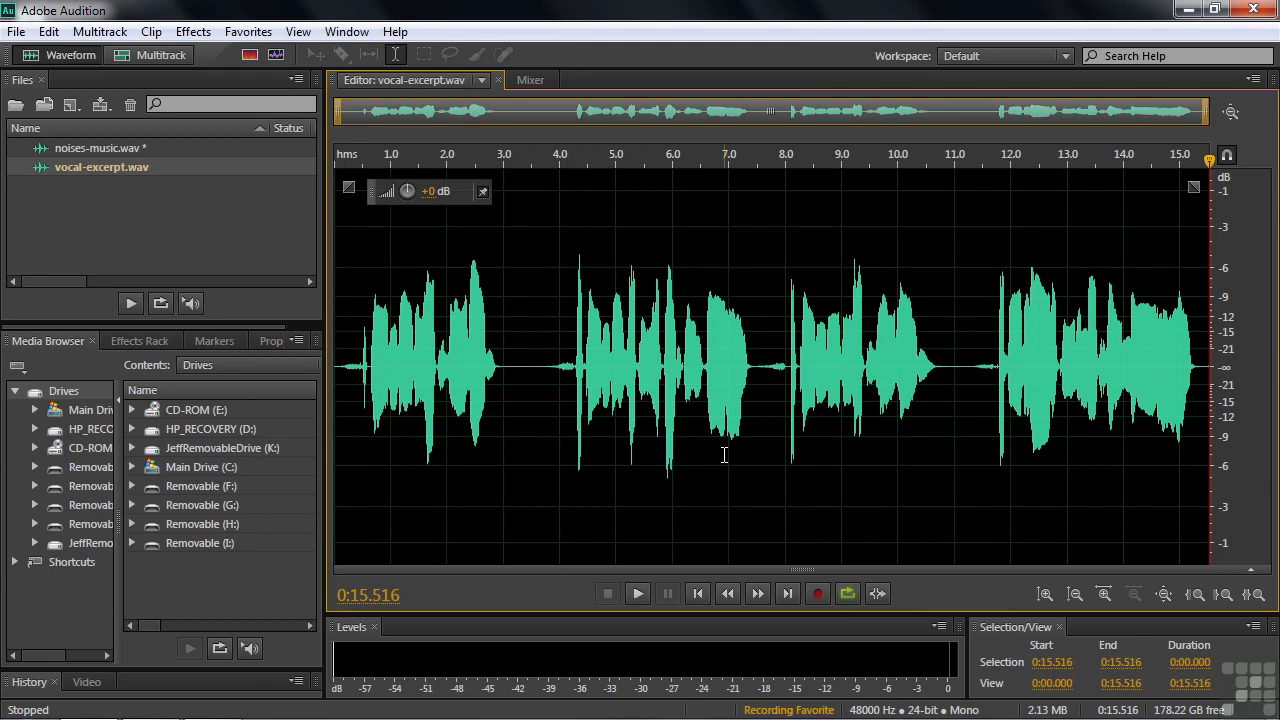
Apply the Vocal Enhancer effect with the Female option to the whole vocal file.
click(193, 32)
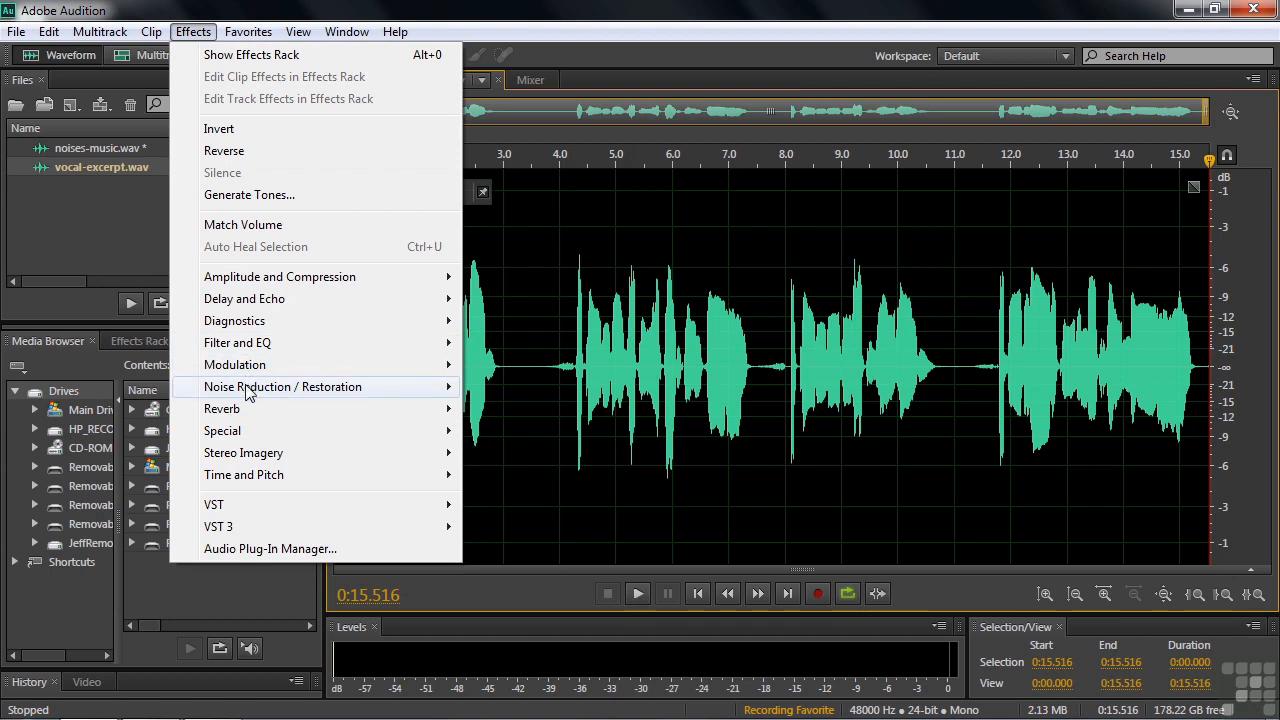
mouse_move(245, 436)
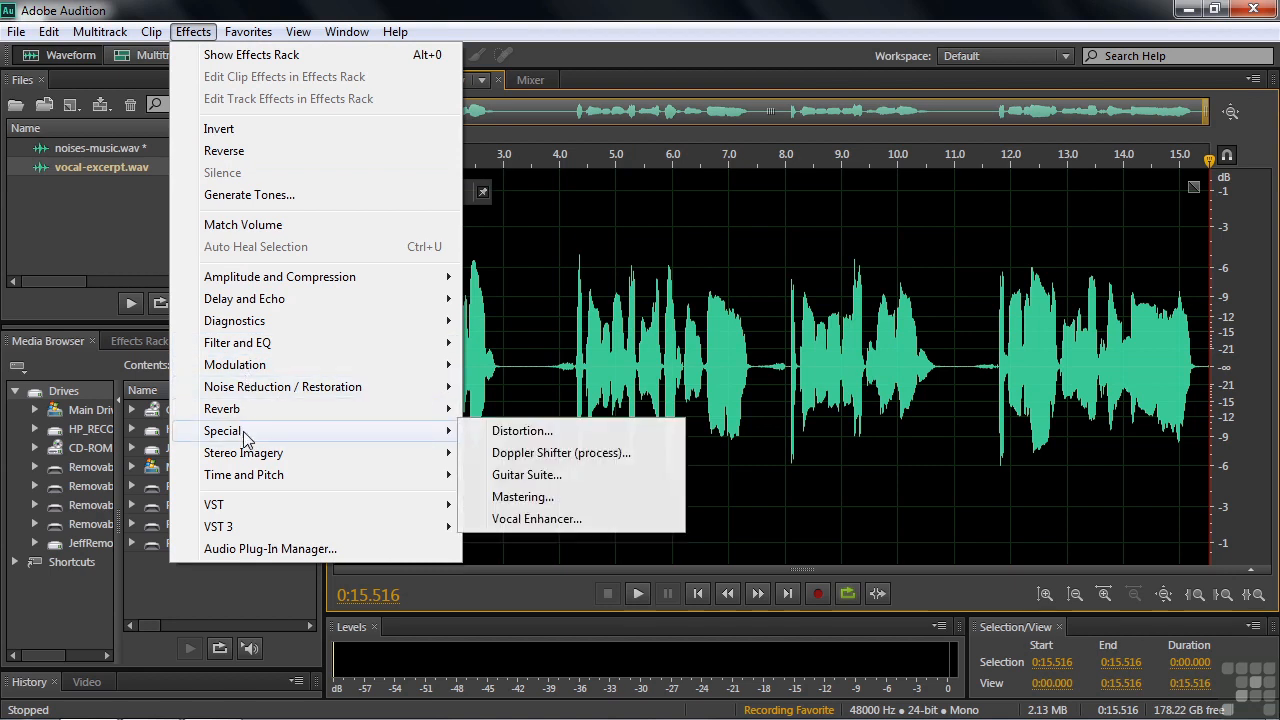
click(510, 519)
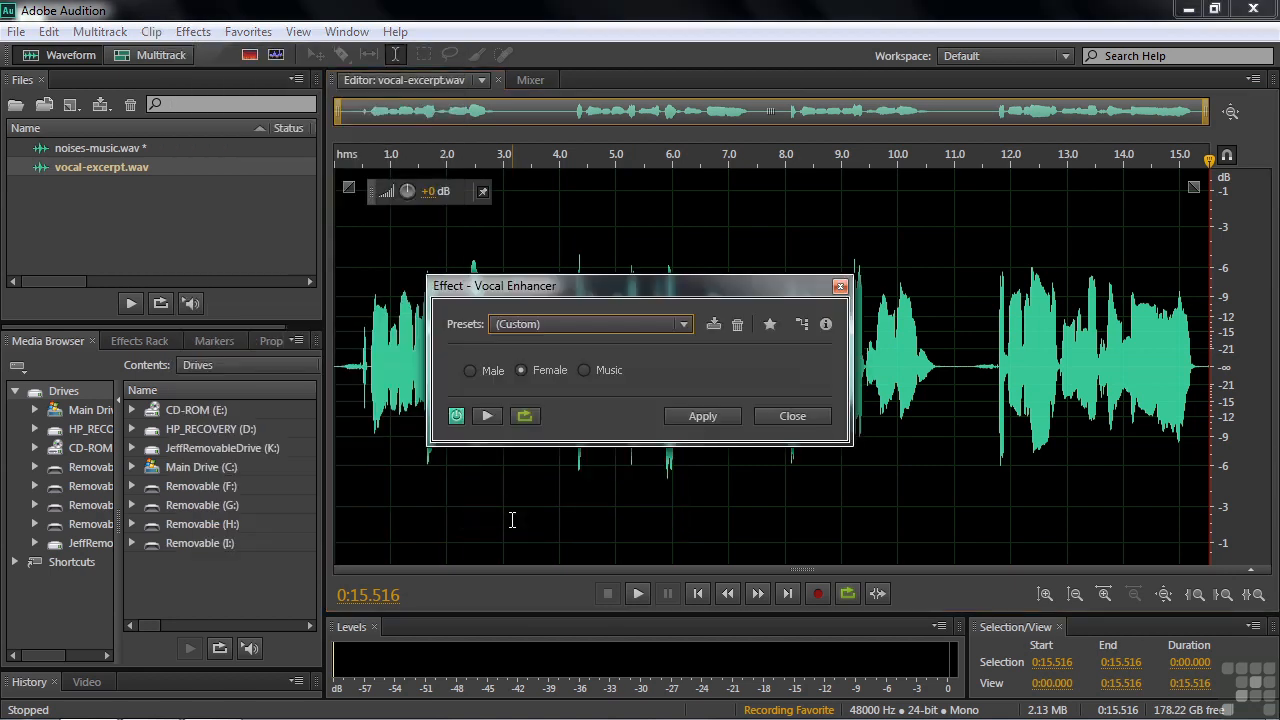
click(702, 414)
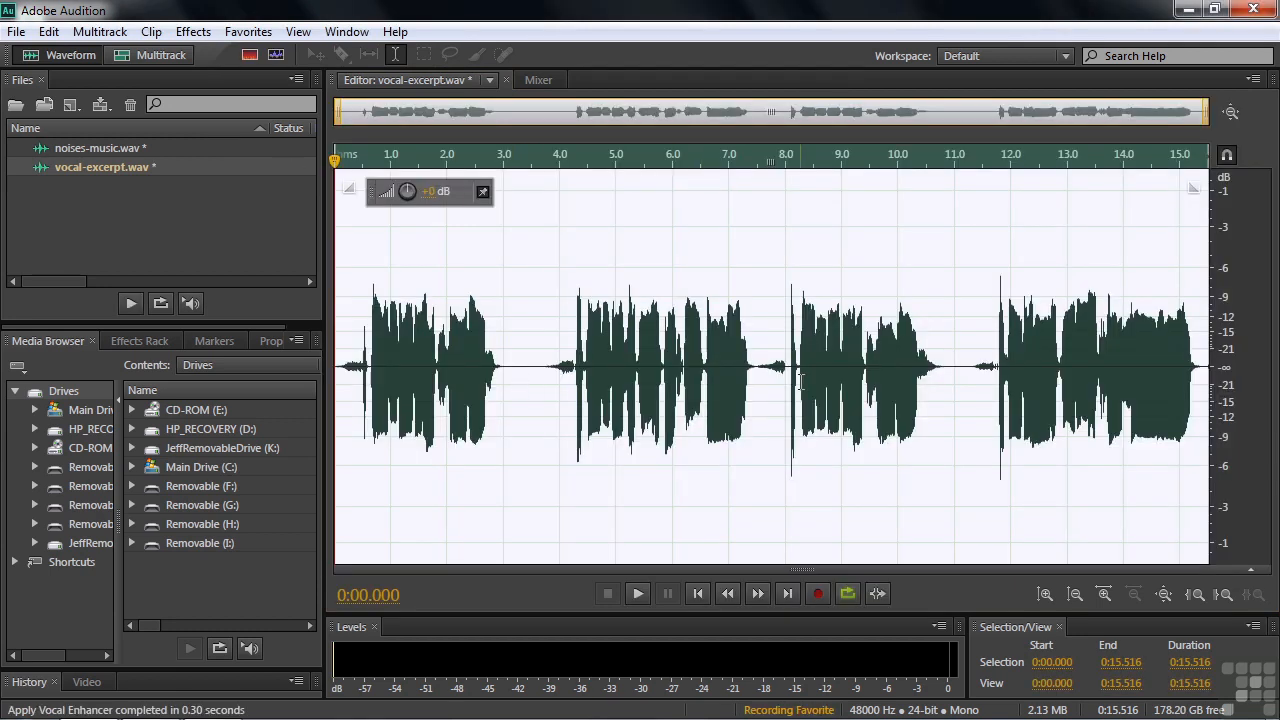
Apply Studio Reverb with the Vocal Reverb (medium) preset, setting Dry to about 50.9% and Wet to about 50.2% after previewing.
click(193, 32)
mouse_move(245, 412)
click(503, 478)
click(685, 170)
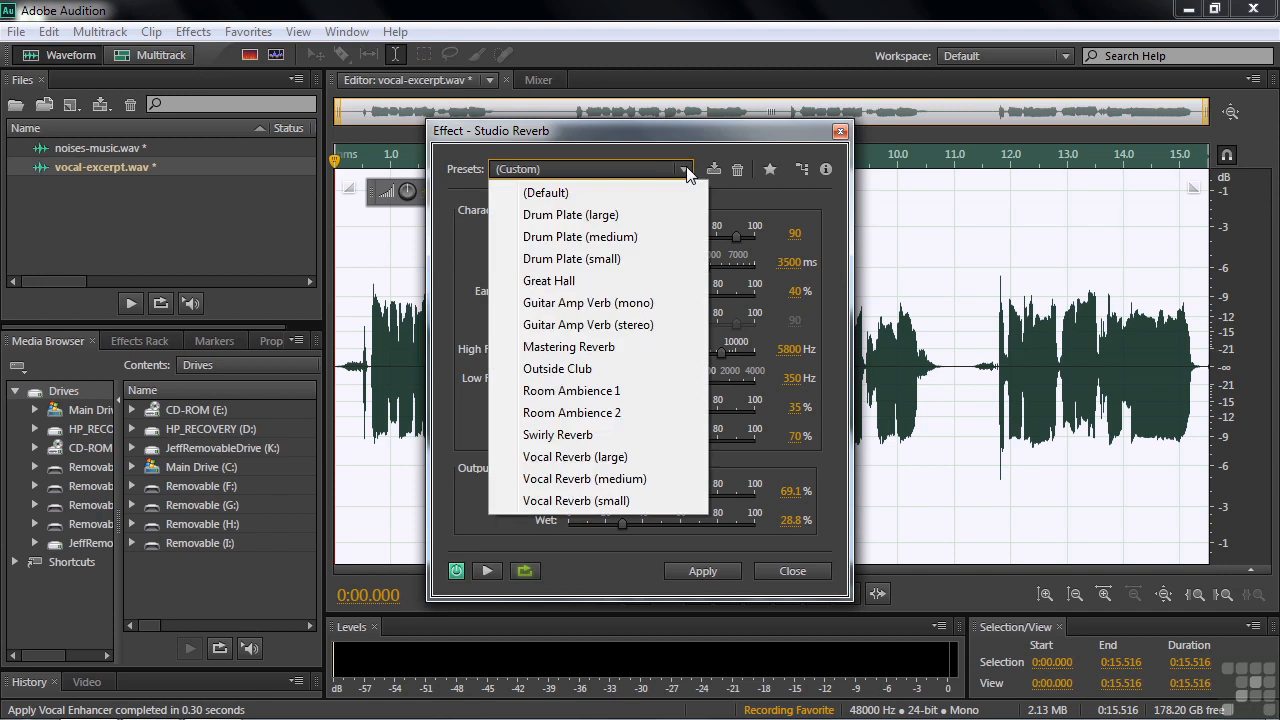
click(556, 480)
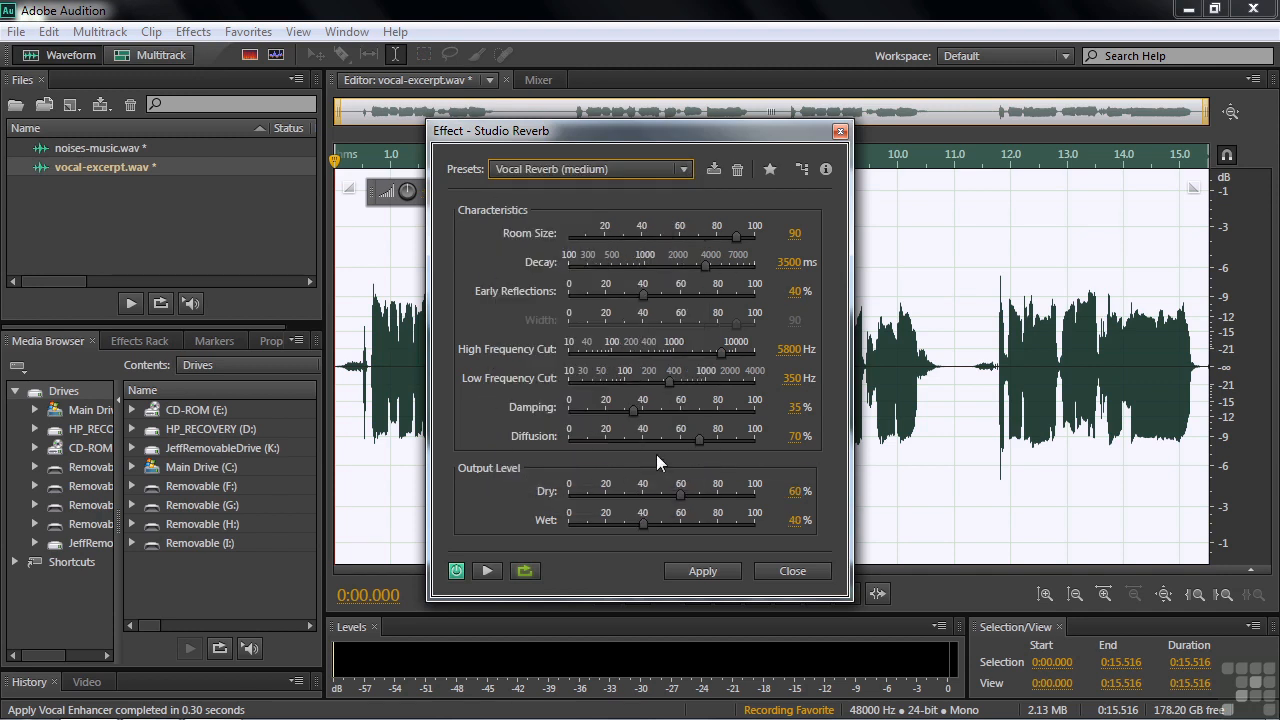
drag(679, 491, 662, 526)
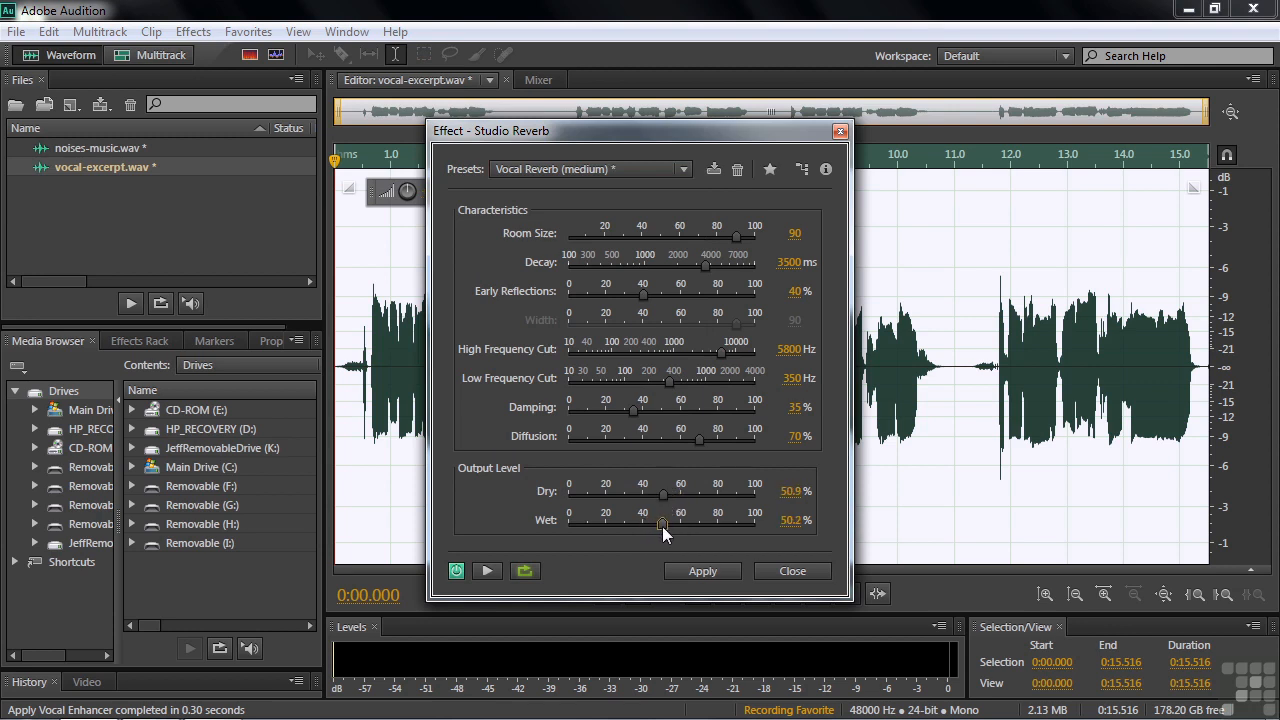
click(487, 571)
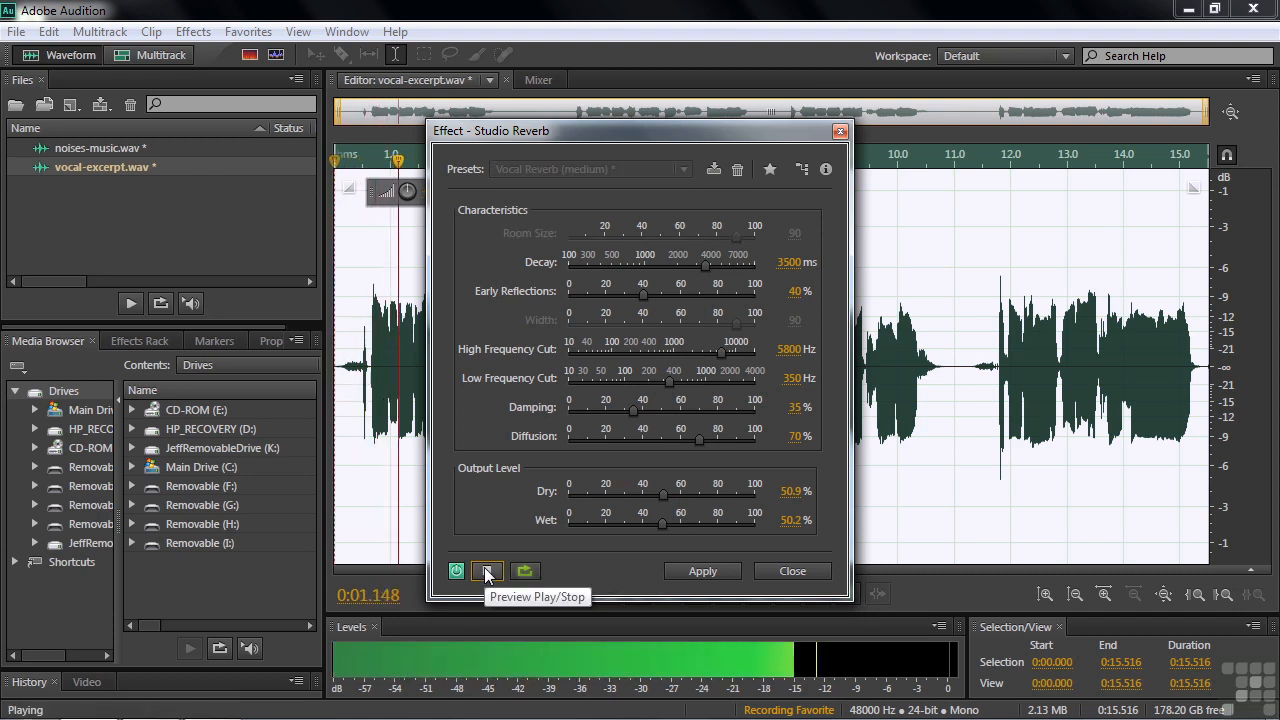
click(487, 571)
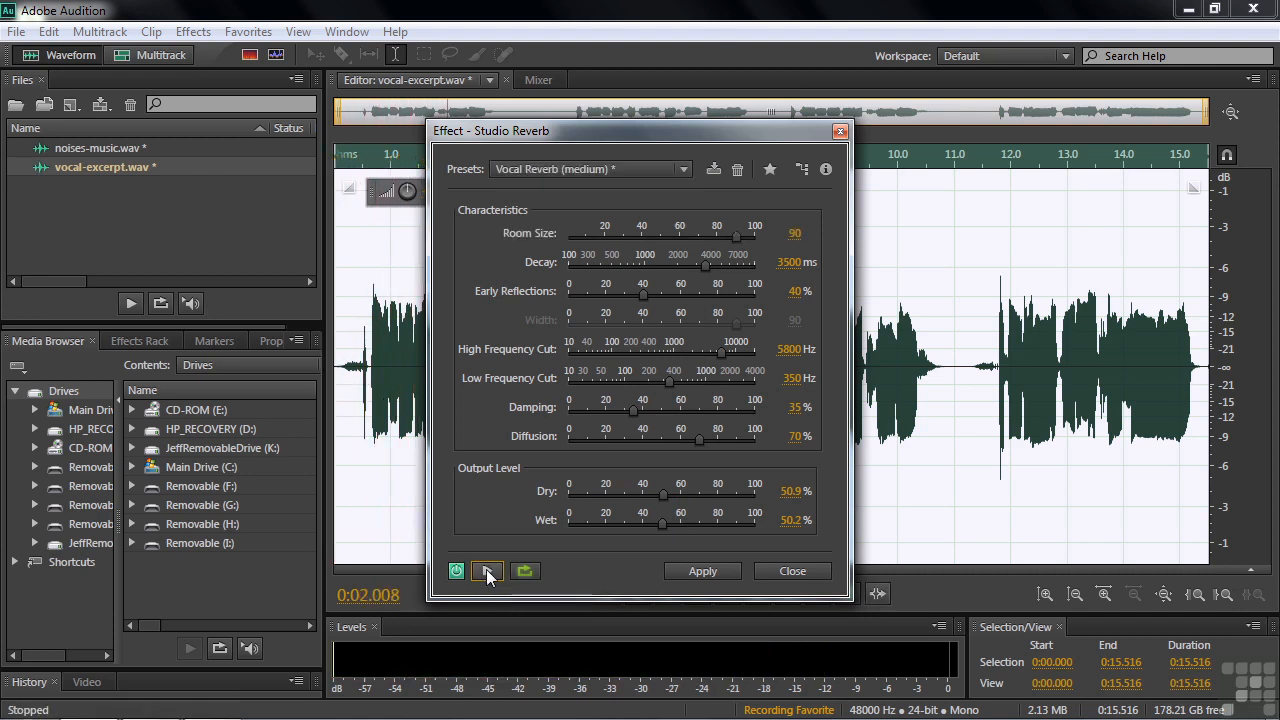
click(697, 571)
Preview and apply the Chorus effect with the Rich Chorus preset.
click(184, 32)
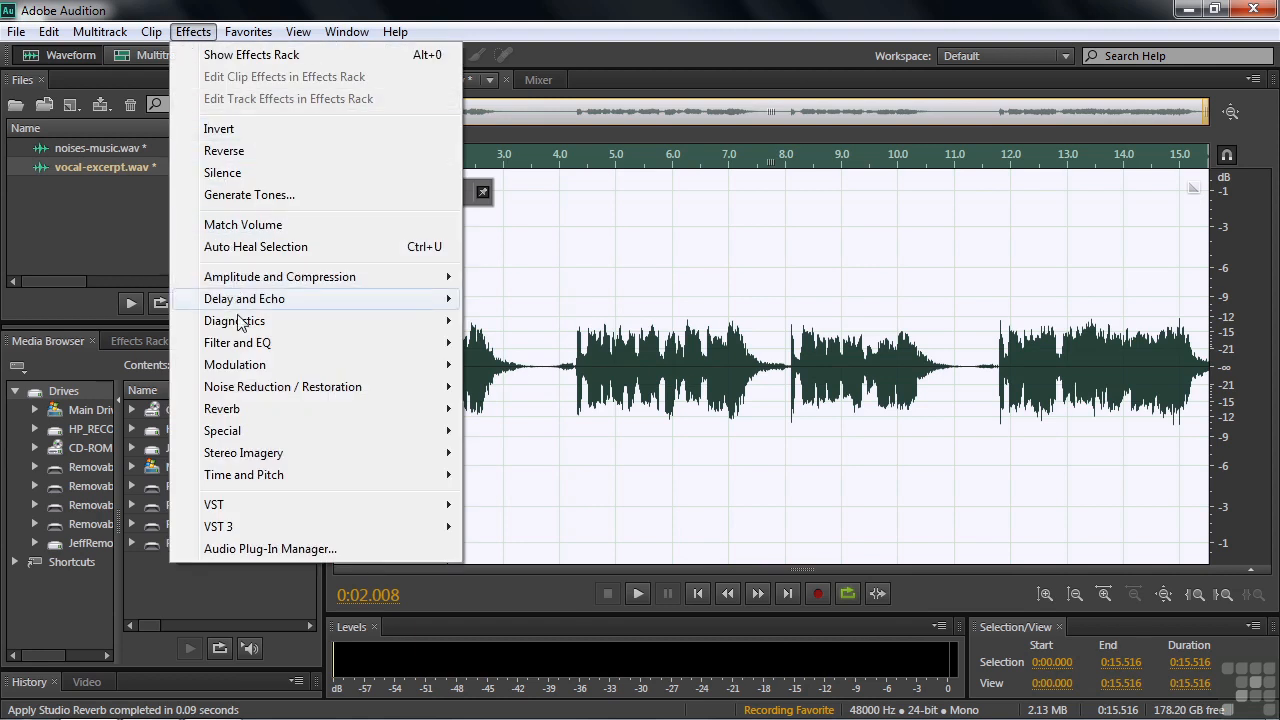
mouse_move(245, 366)
click(512, 366)
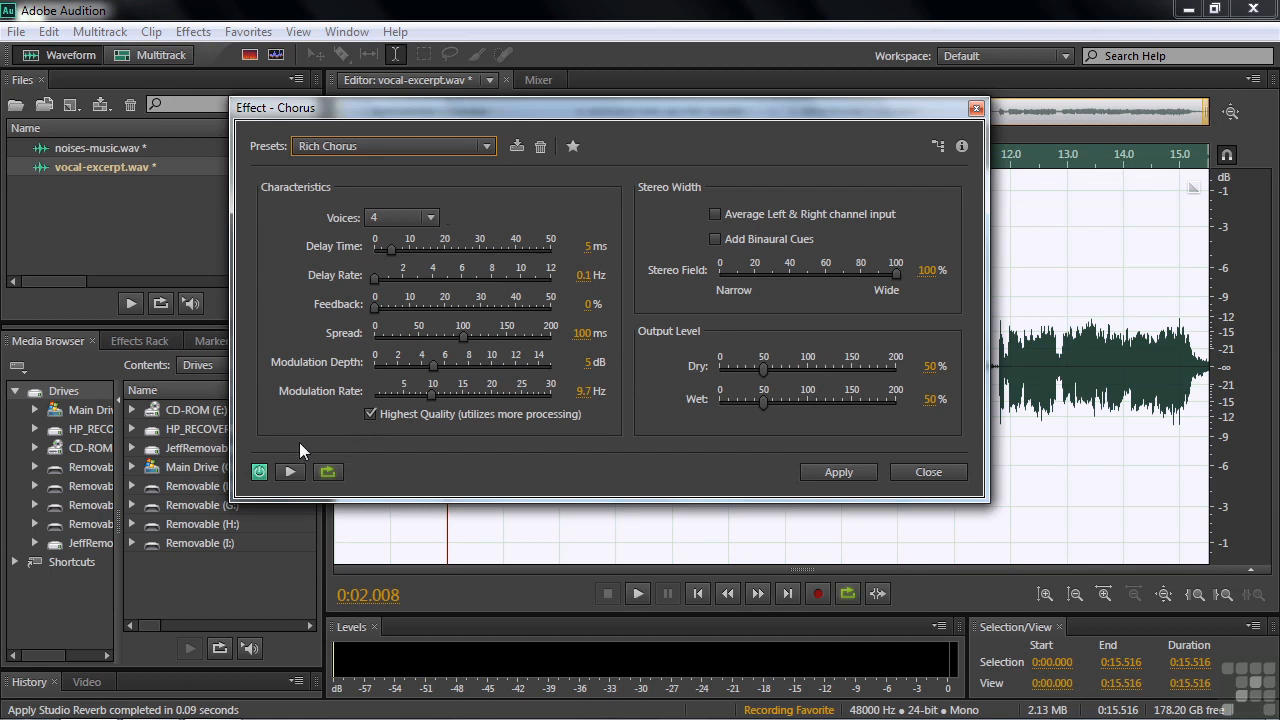
click(290, 469)
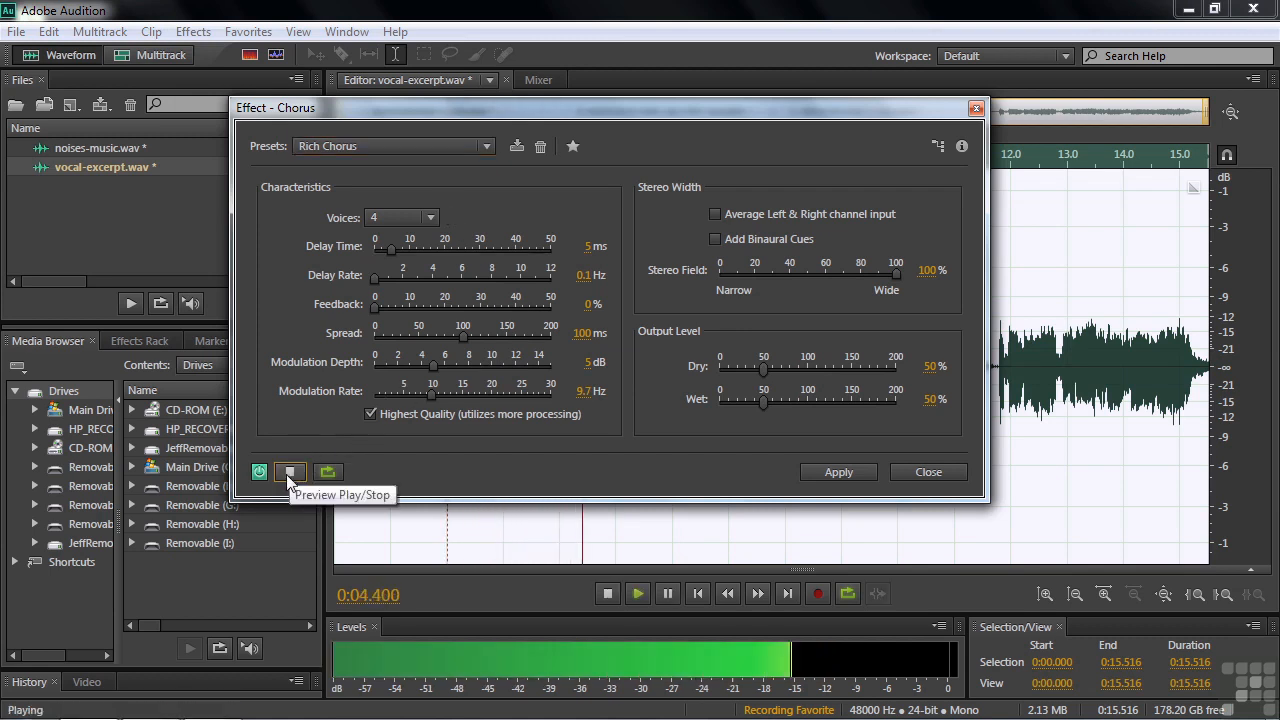
click(289, 472)
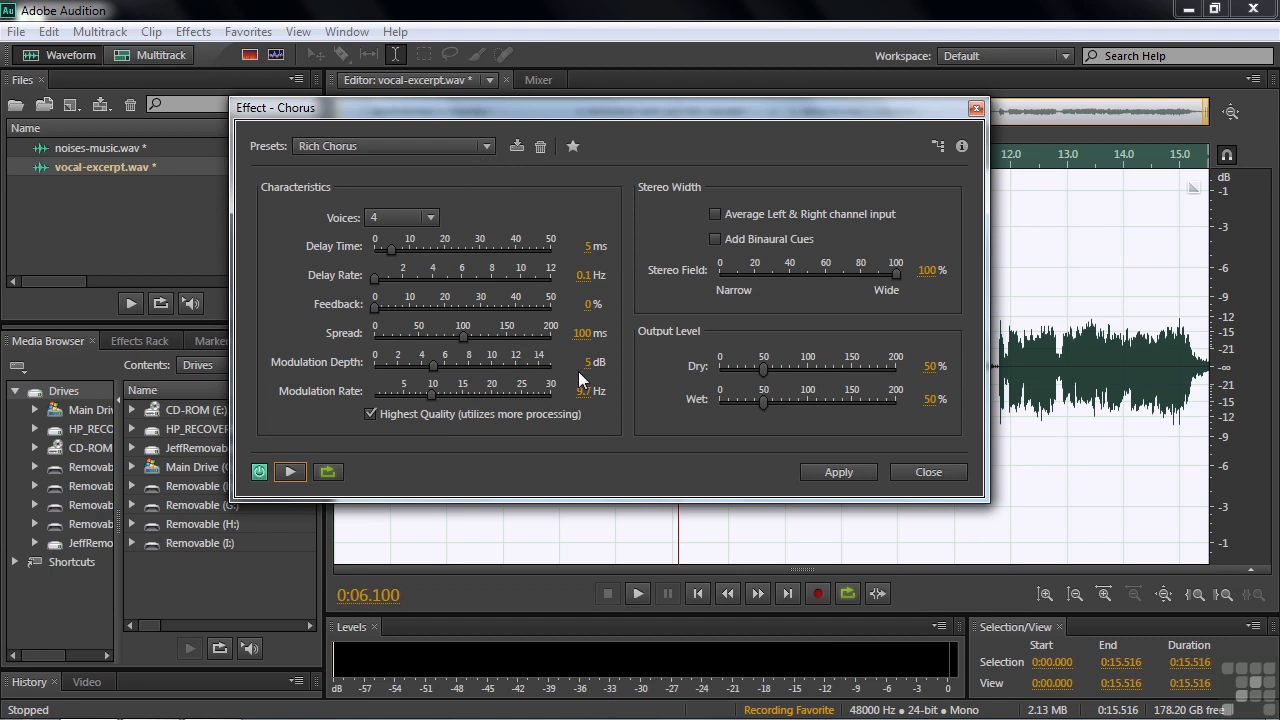
click(835, 471)
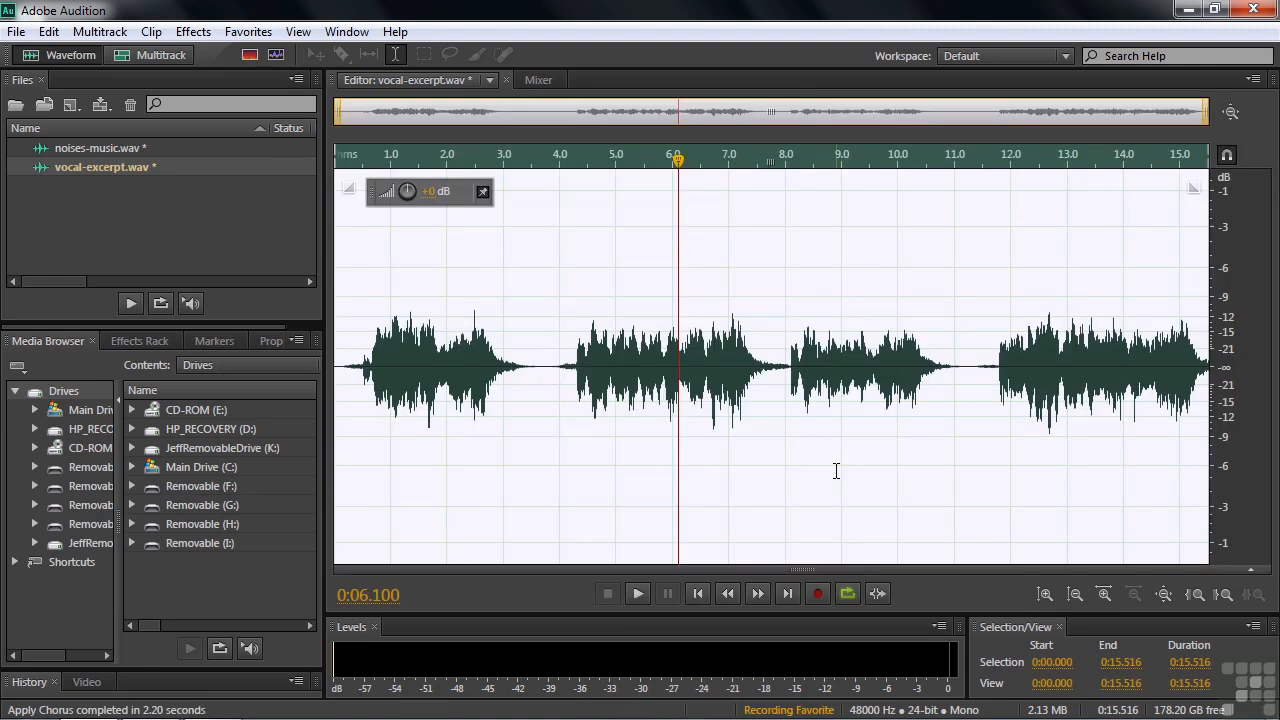
Stop recording the favorite and save it with the name Jeff's Vocal/Reverb/Chorus.
click(250, 33)
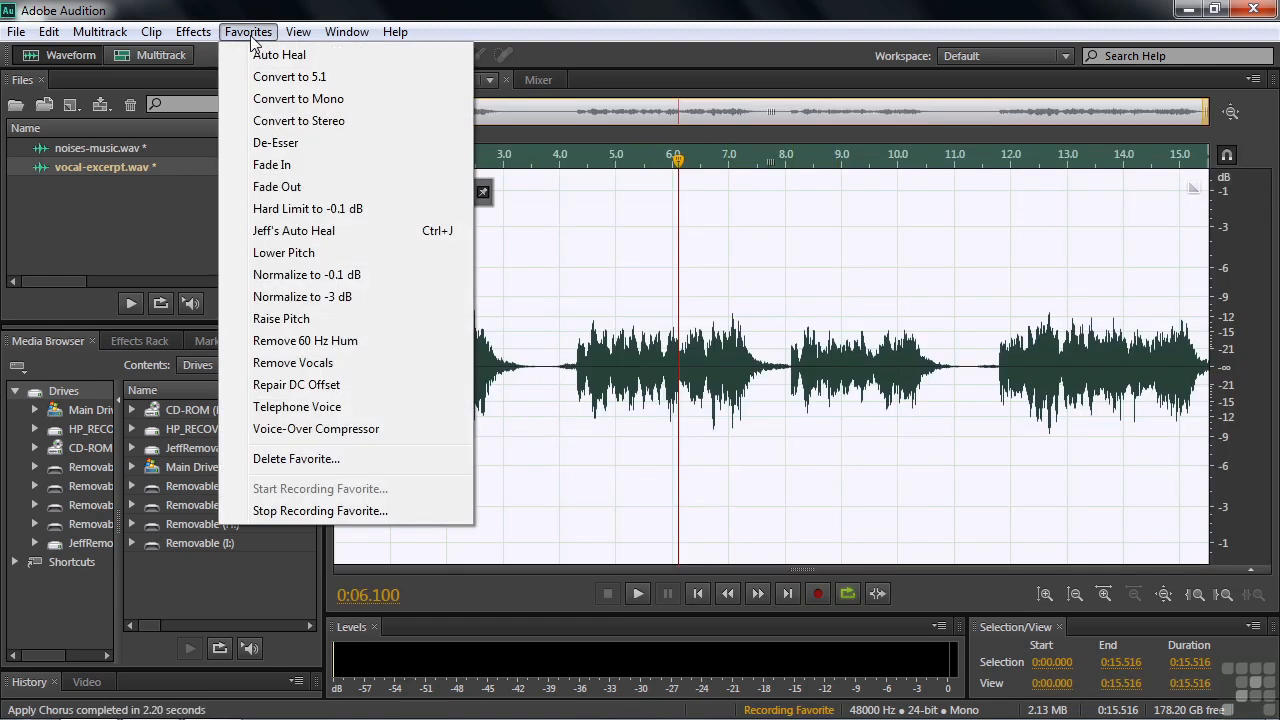
click(320, 511)
text(Jeff's )
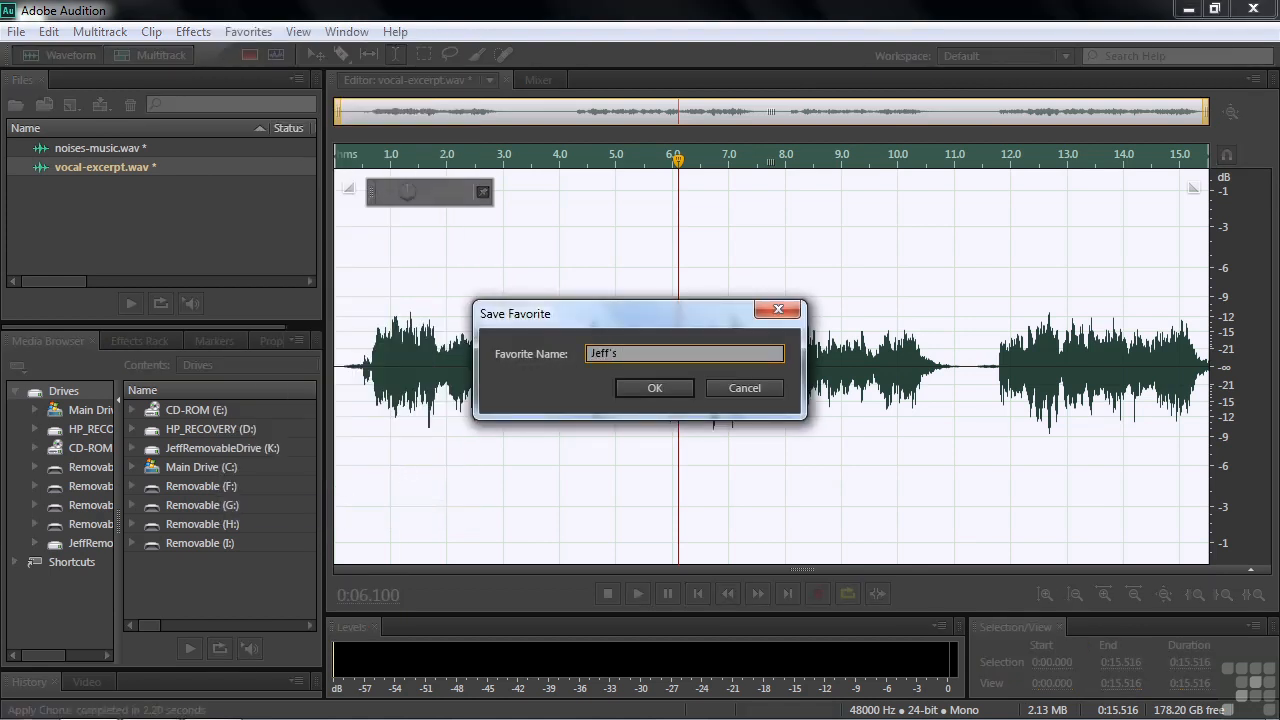
text(Vocal/Reverb/Chorus)
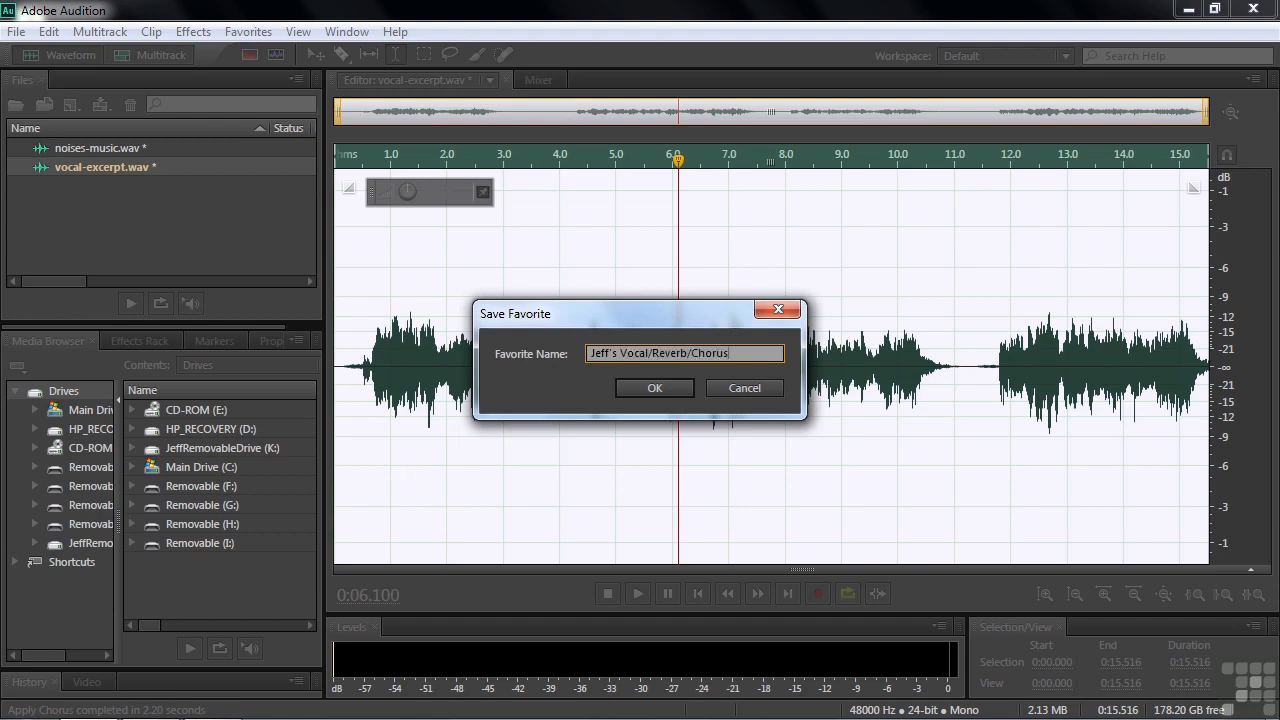
click(655, 389)
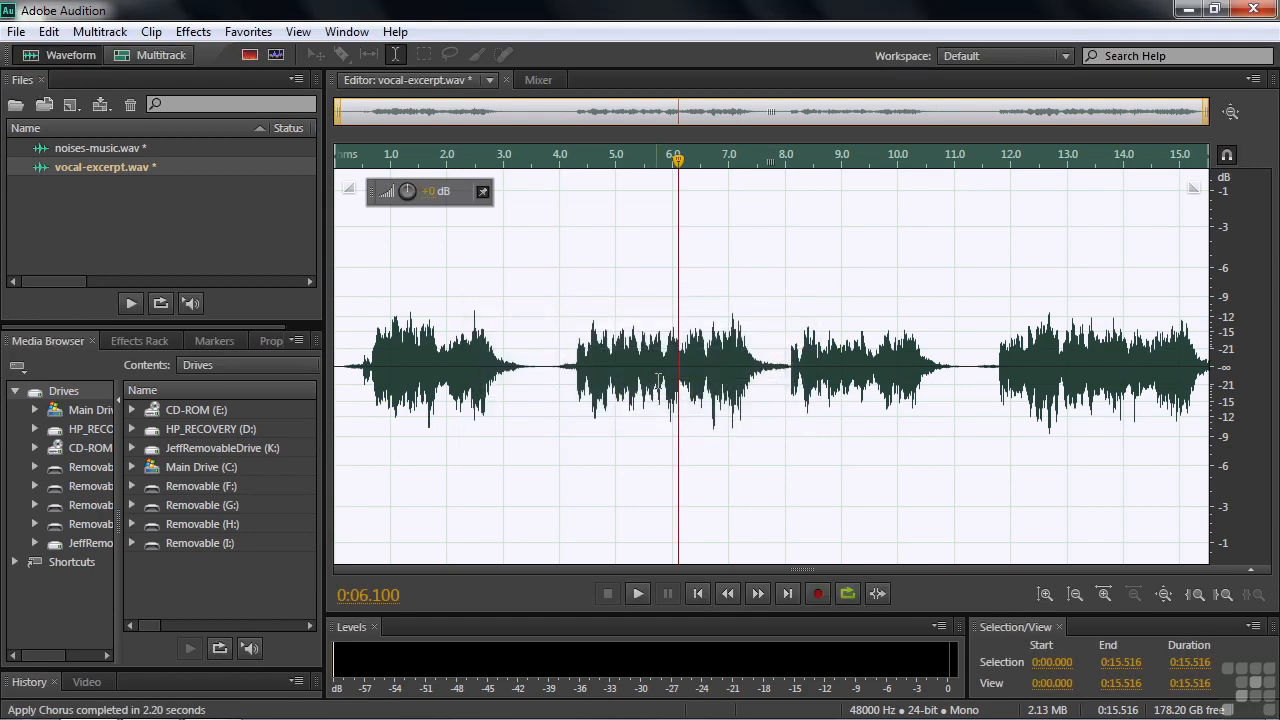
Undo the applied effects to restore the original vocal, then play back the start of the file.
click(526, 370)
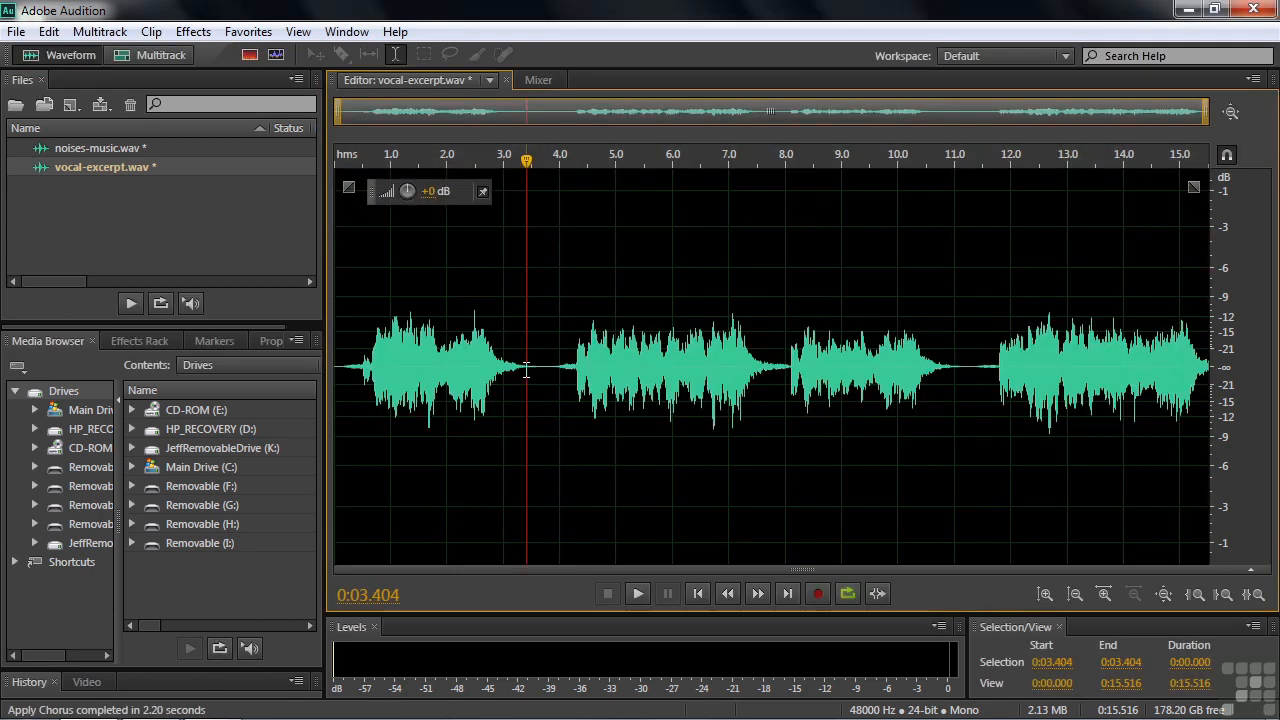
key(ctrl+z)
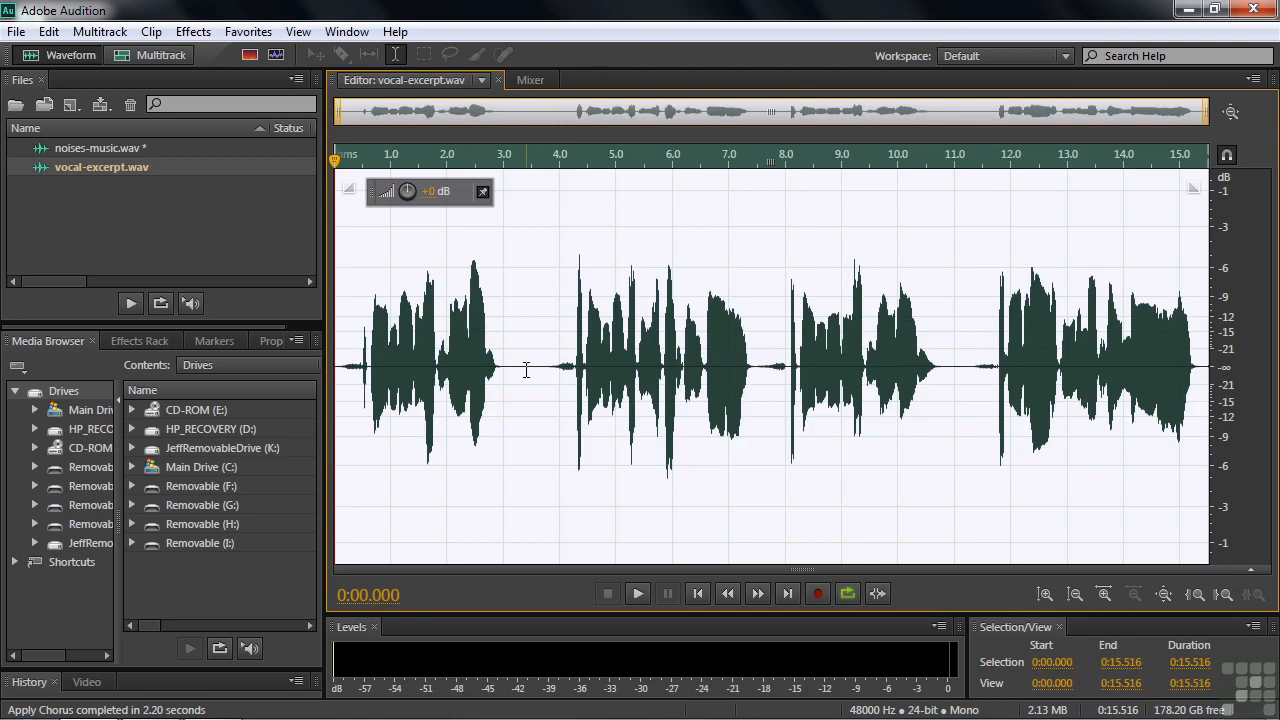
click(384, 368)
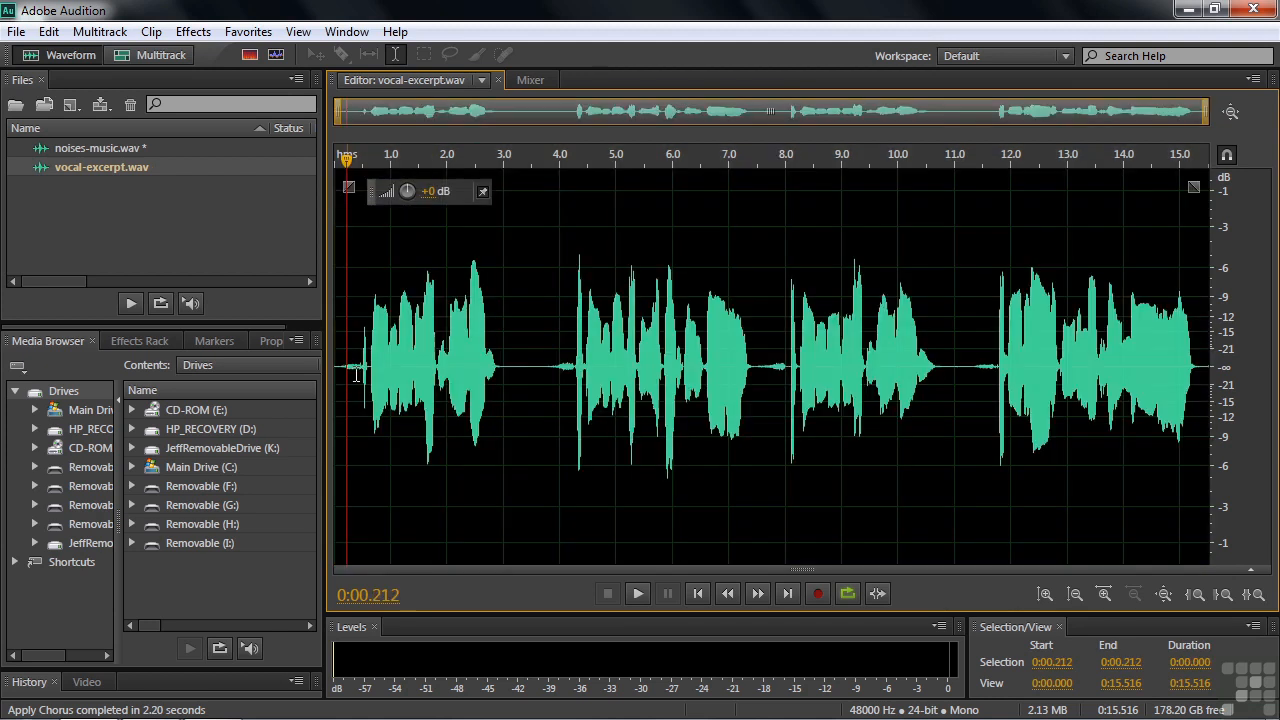
key(space)
key(space)
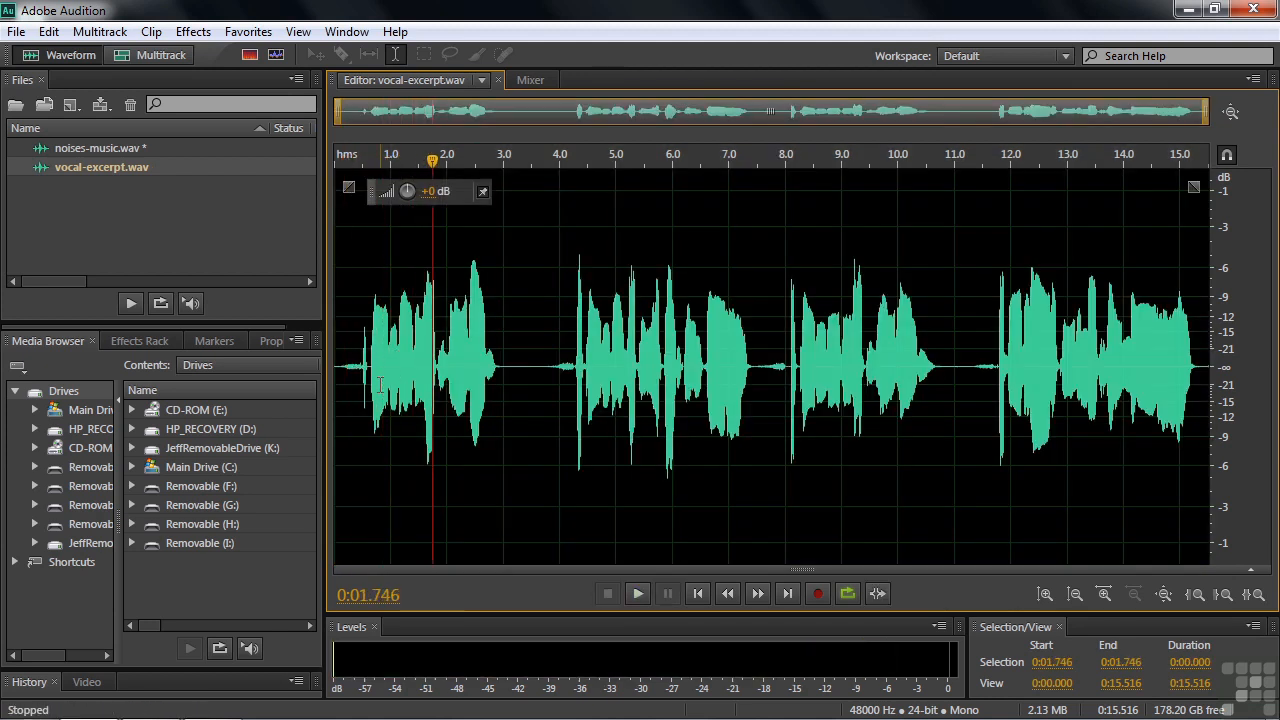
Apply the Jeff's Vocal/Reverb/Chorus favorite to the vocal and play back the processed result.
click(248, 31)
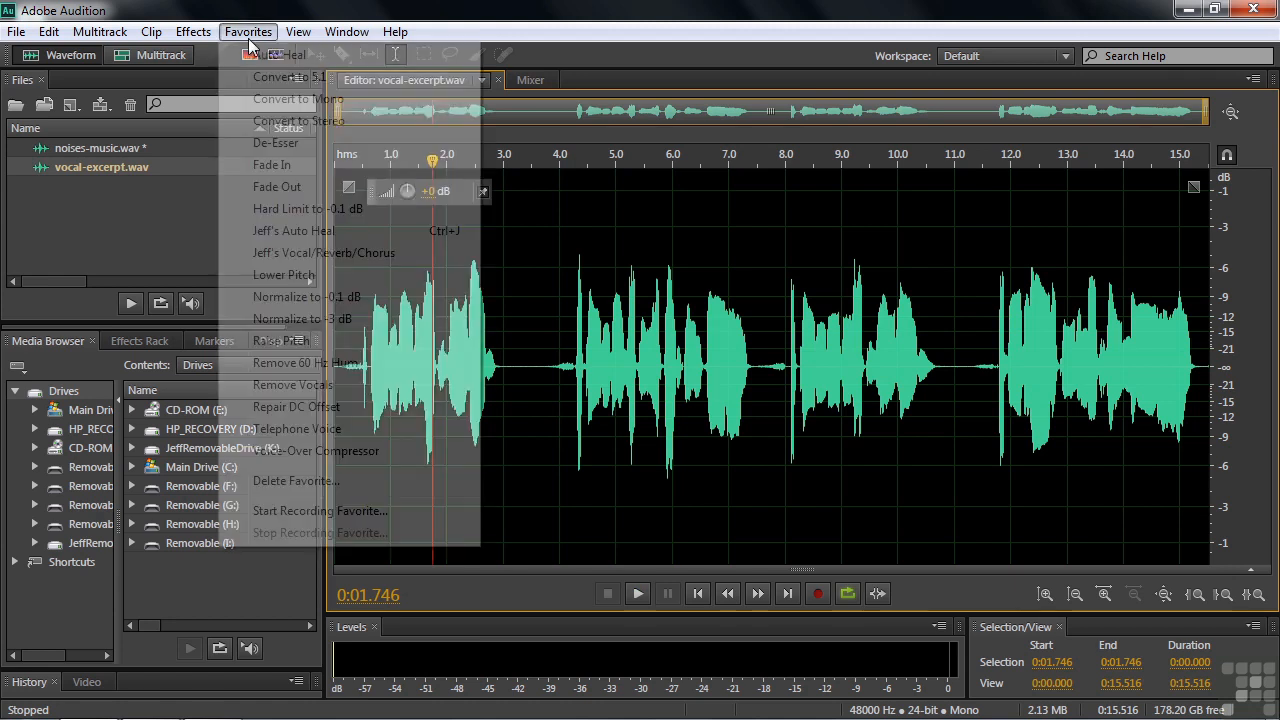
click(296, 252)
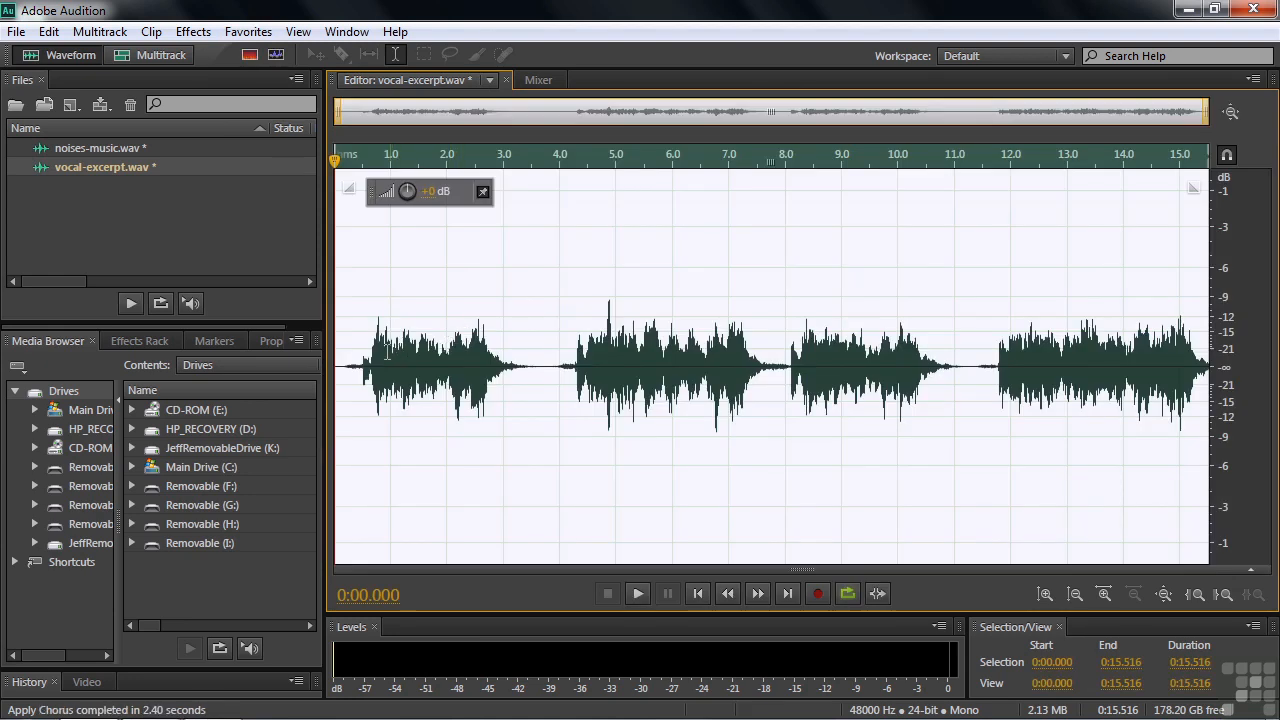
click(367, 364)
key(space)
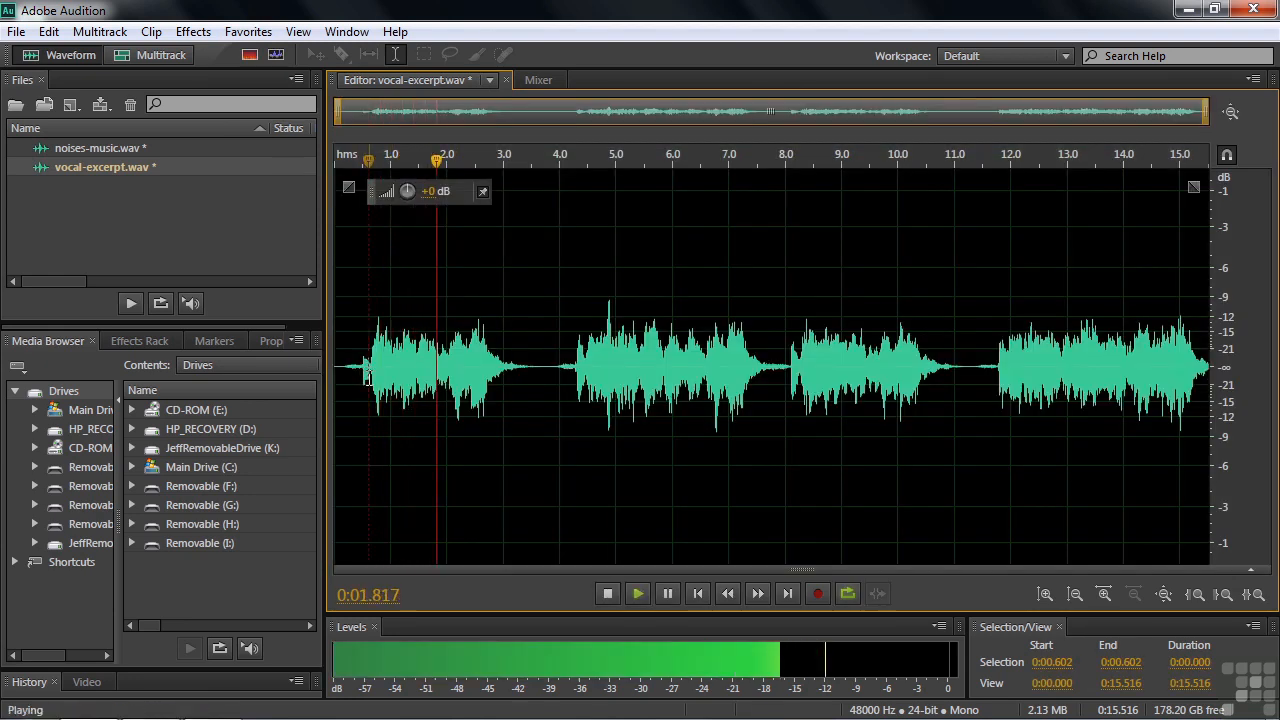
key(space)
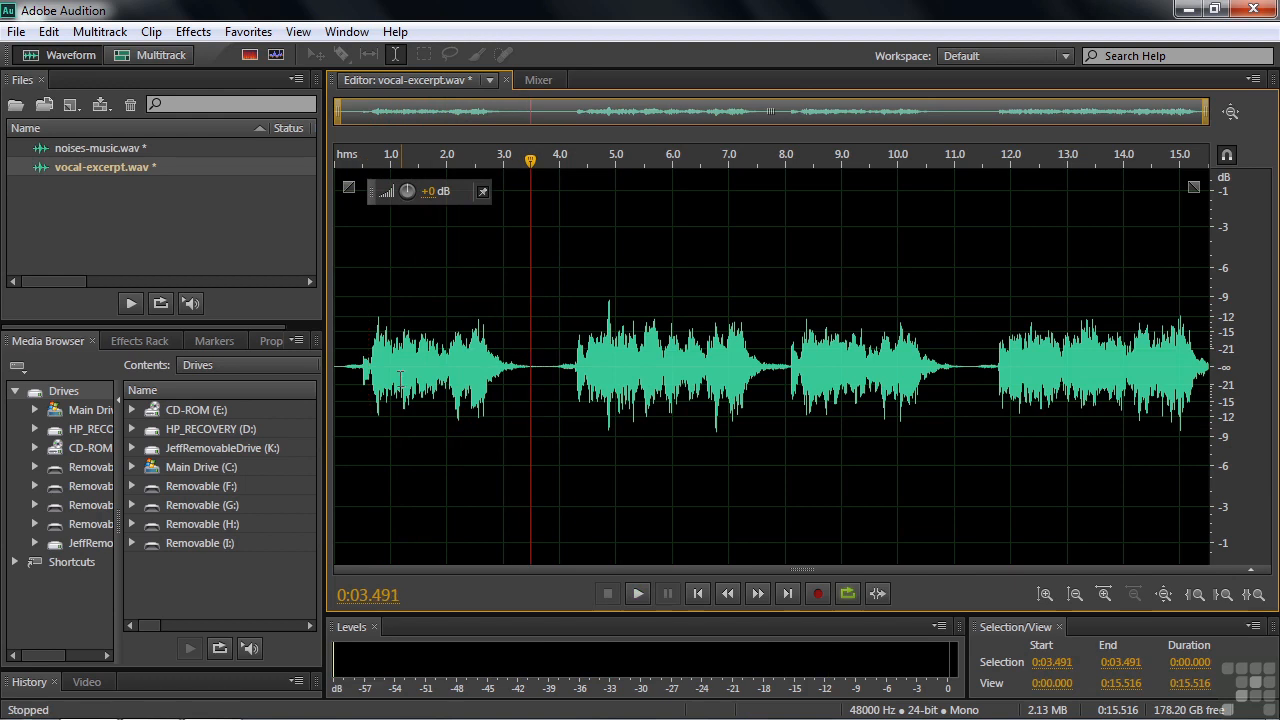